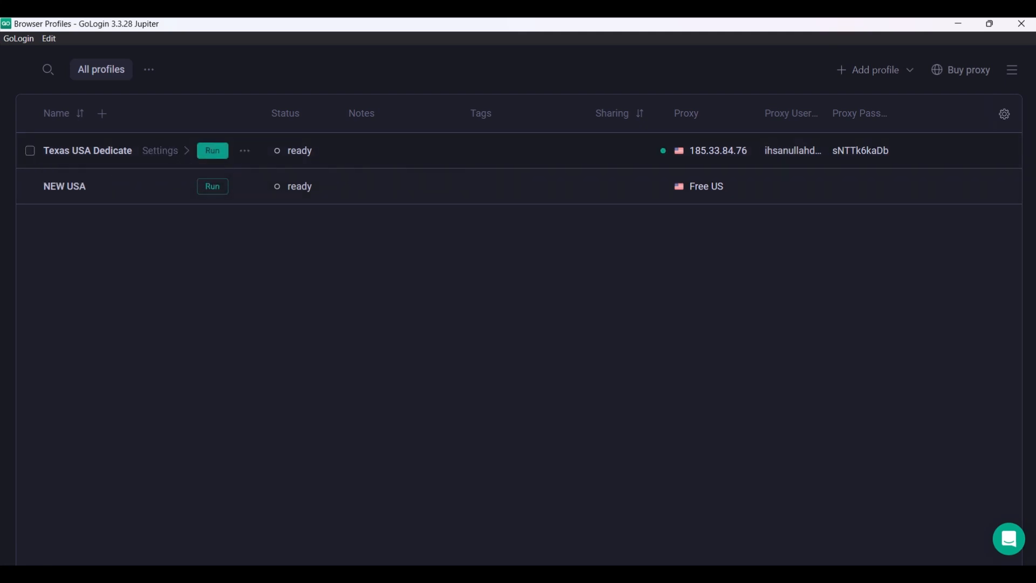
Run the Texas USA Dedicate browser profile and maximize its window.
left_click(213, 151)
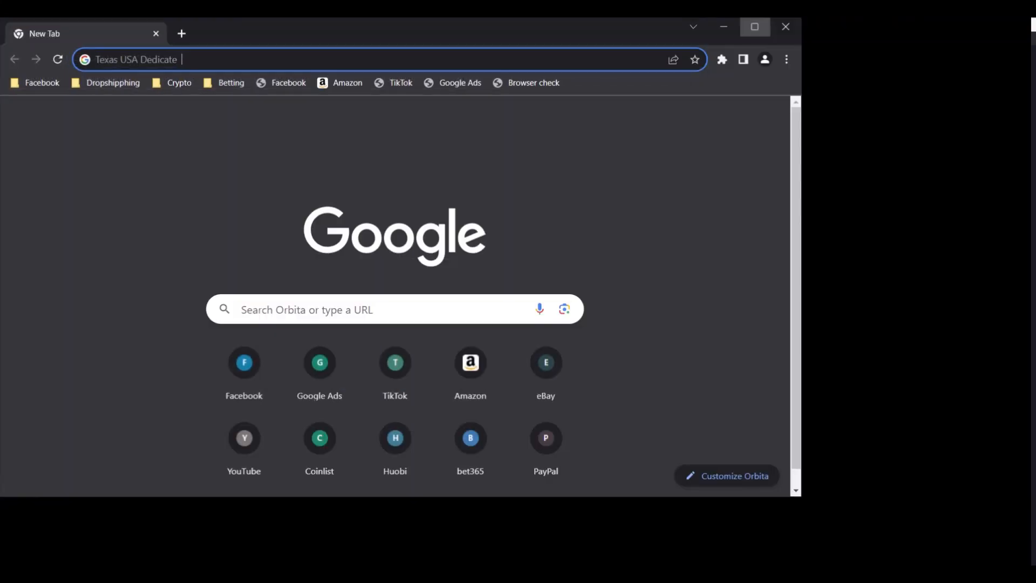
left_click(763, 26)
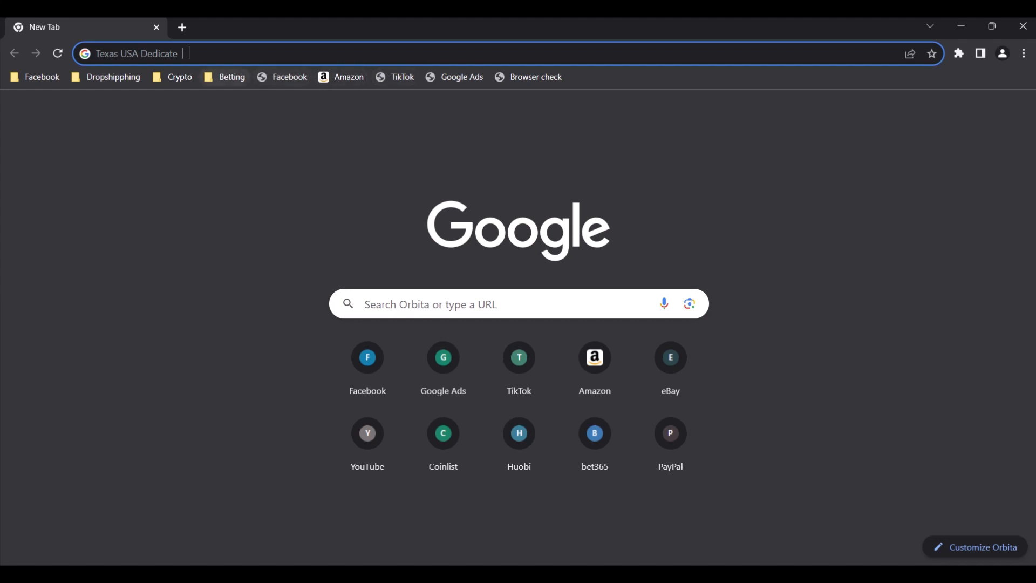
Look through the profile's Crypto, Facebook and Dropshipping bookmark folders.
left_click(173, 76)
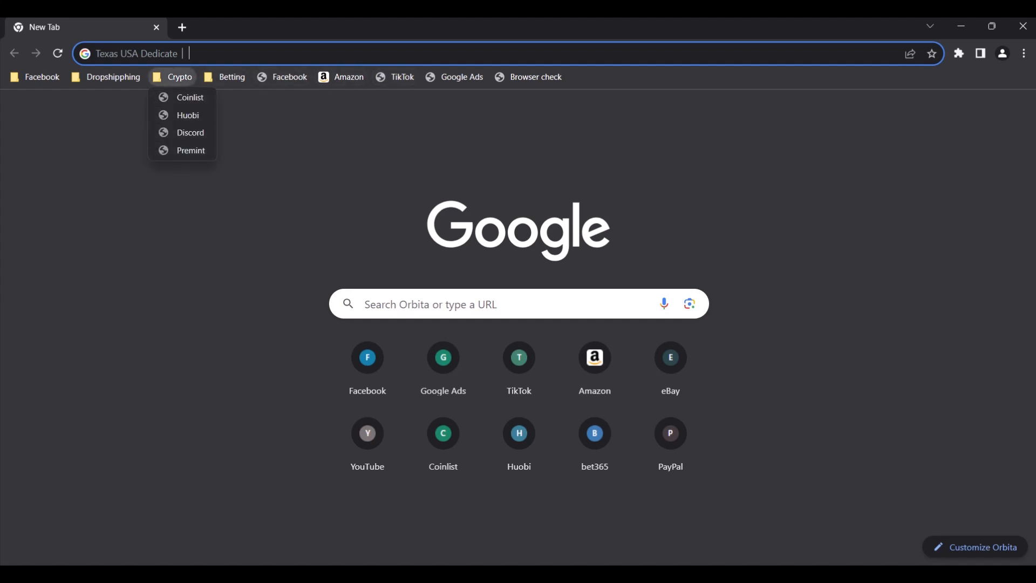
left_click(107, 76)
left_click(35, 77)
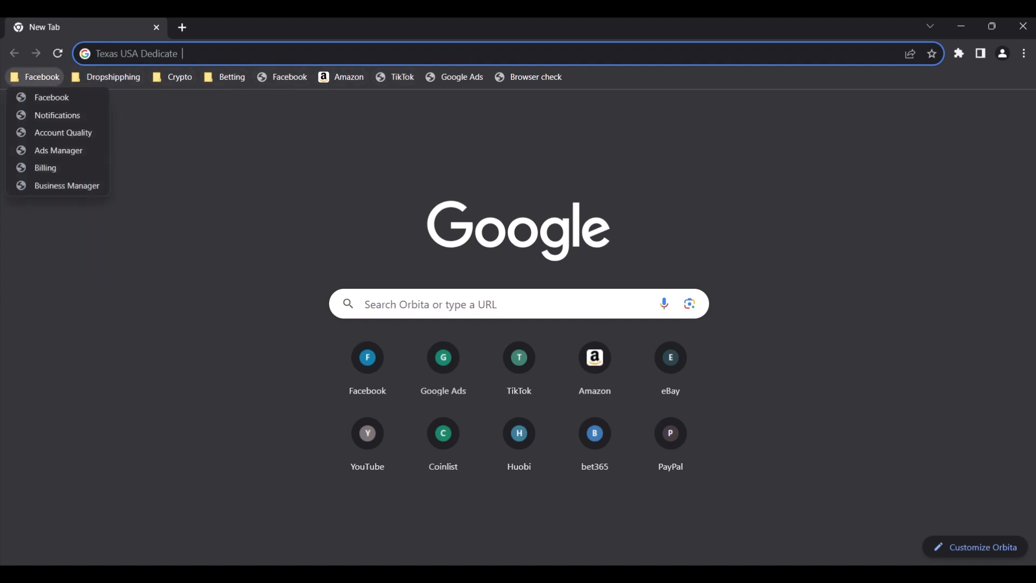
left_click(106, 77)
left_click(106, 76)
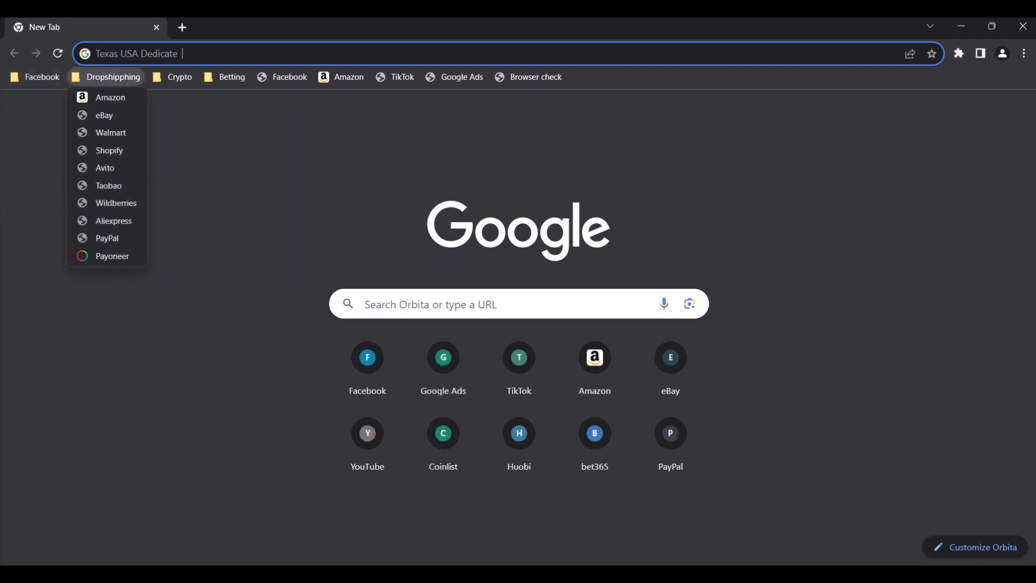
left_click(157, 294)
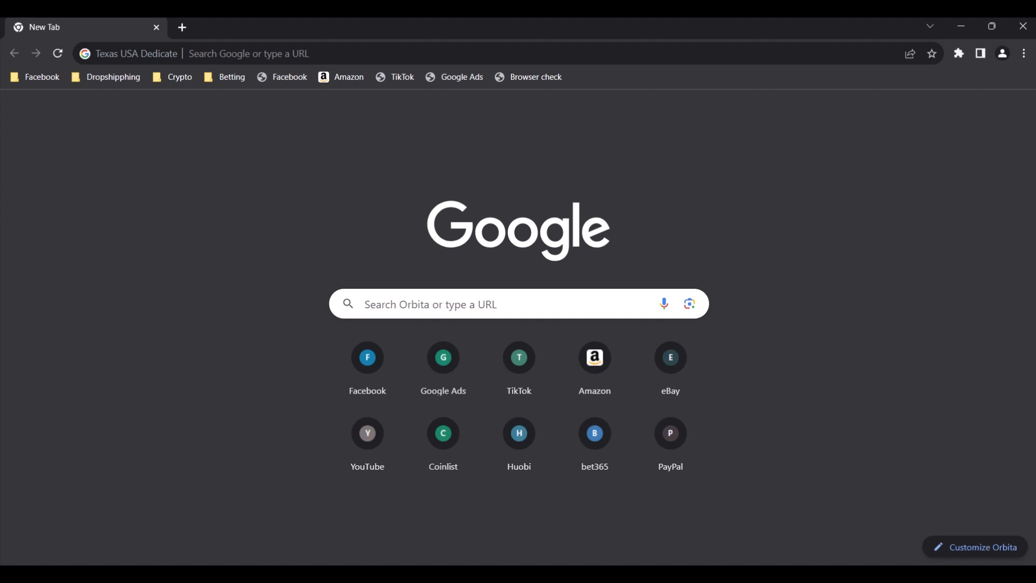
Search for "whats my ip" and check the IP's country and city on whatismyipaddress.com.
key("XF86AudioMute")
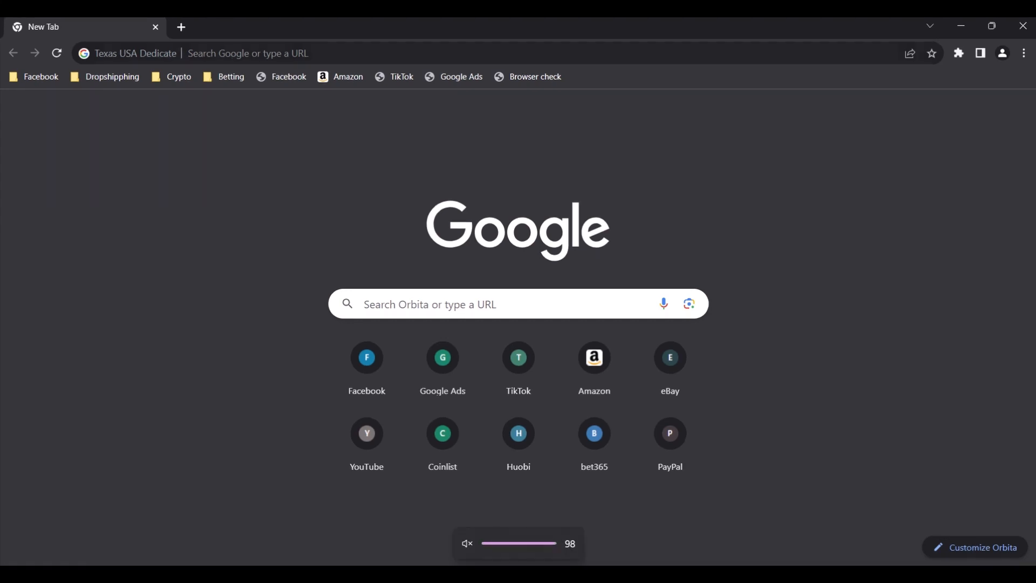
left_click(189, 53)
type("whats my ip")
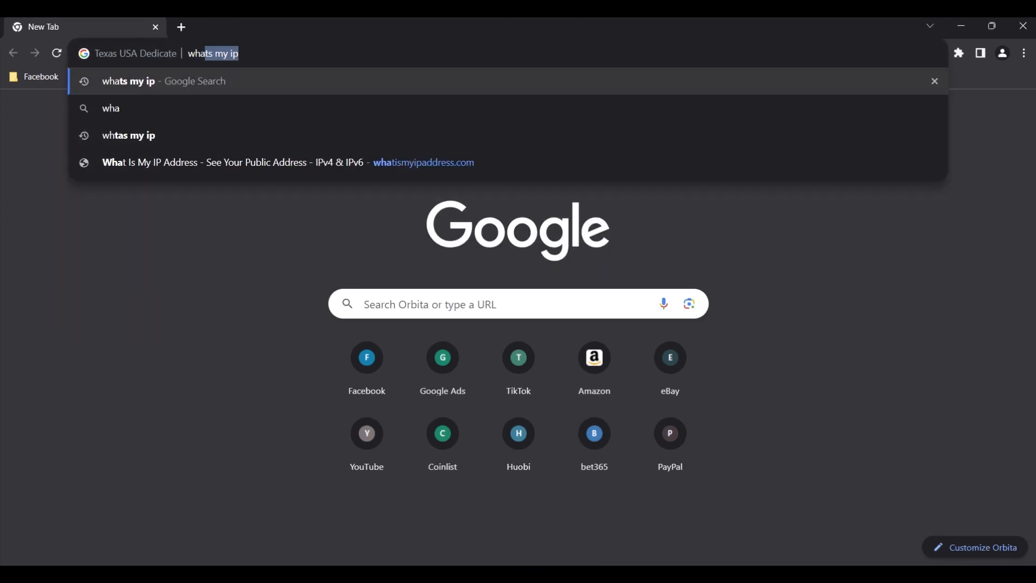
key("Return")
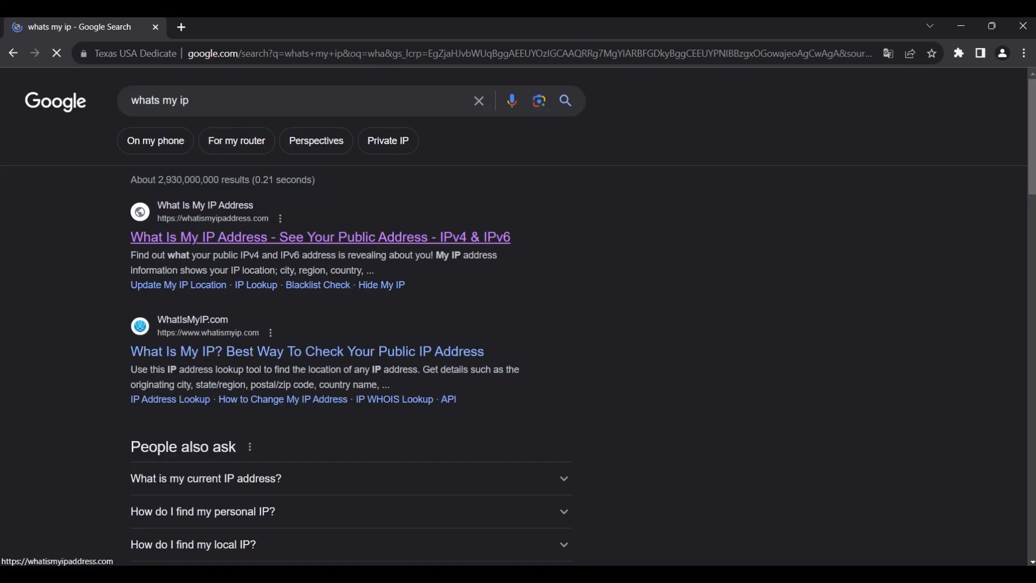
left_click(303, 237)
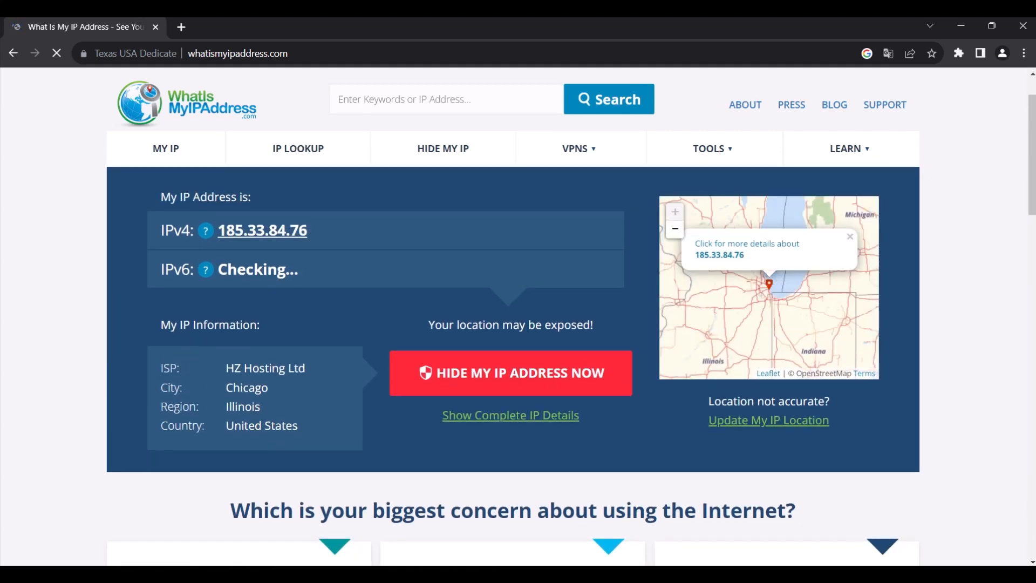
left_click_drag(298, 426, 224, 426)
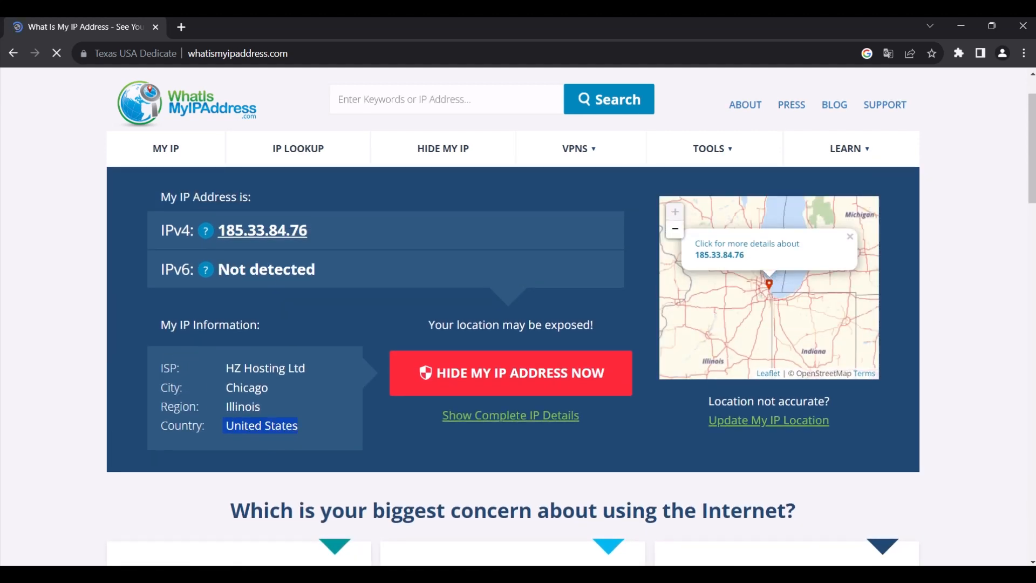
left_click_drag(268, 387, 223, 388)
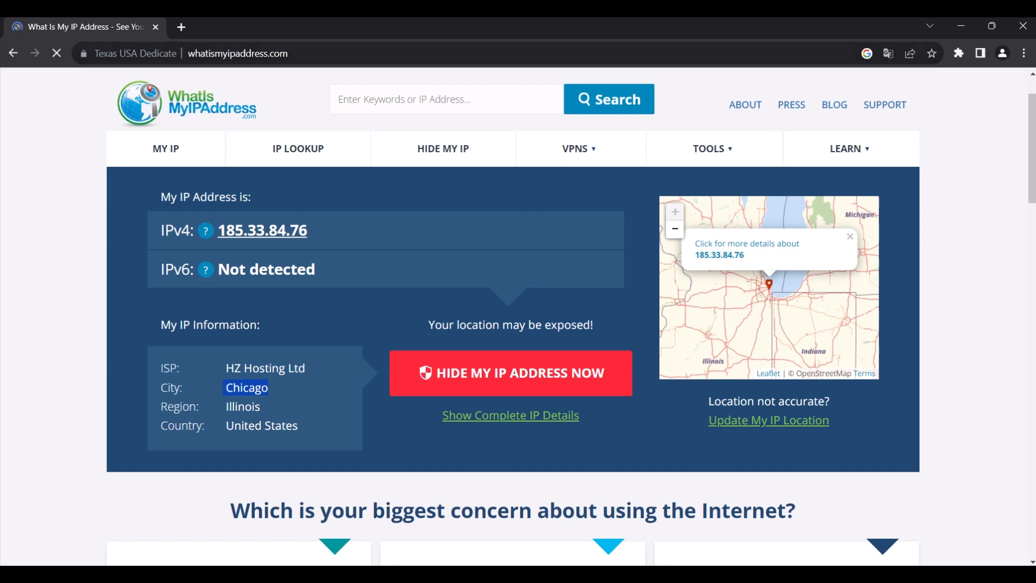
Search for "whats time doday" in a new tab, highlight the displayed time and dismiss the location request.
left_click(182, 27)
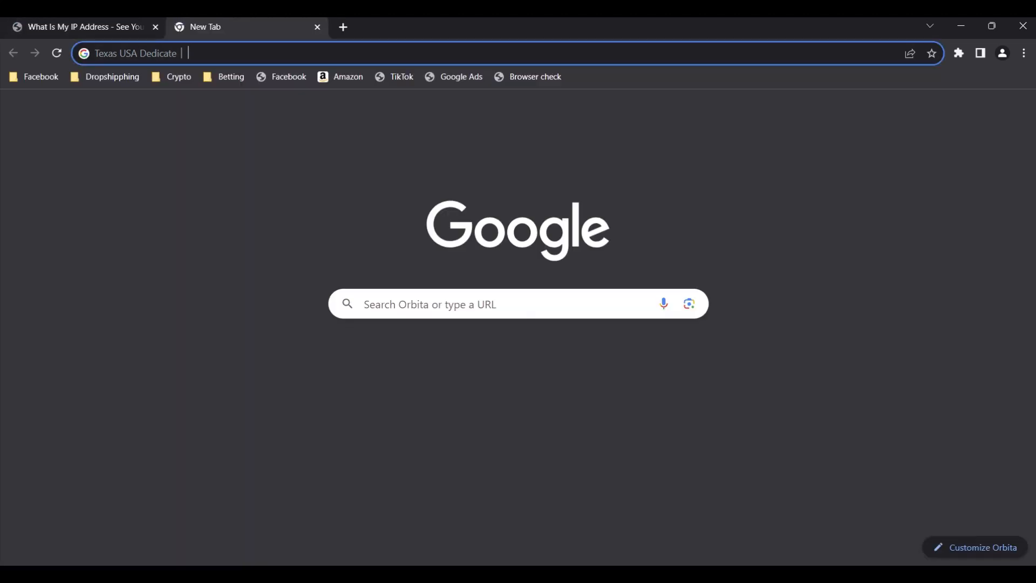
type("what")
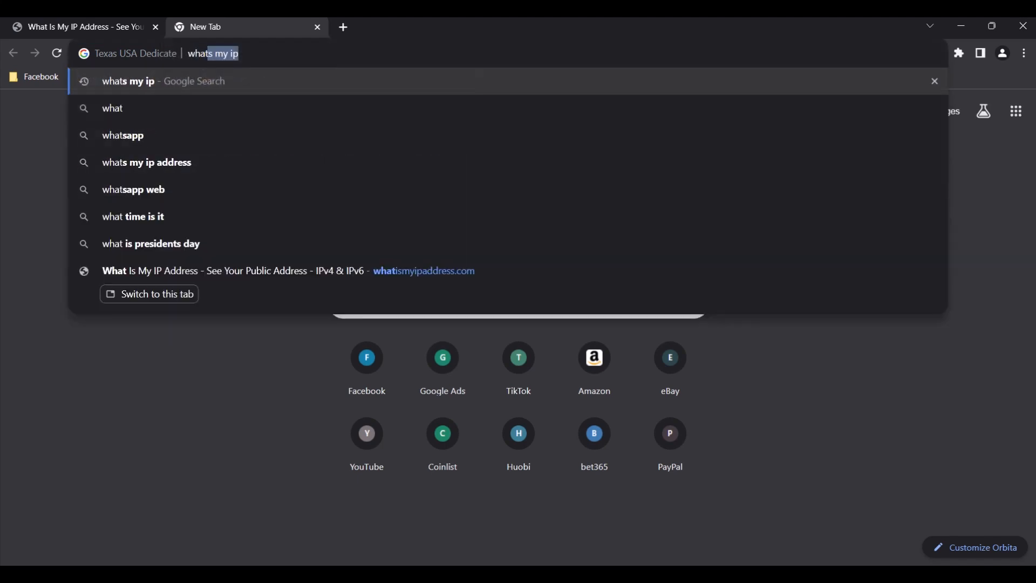
type("s time")
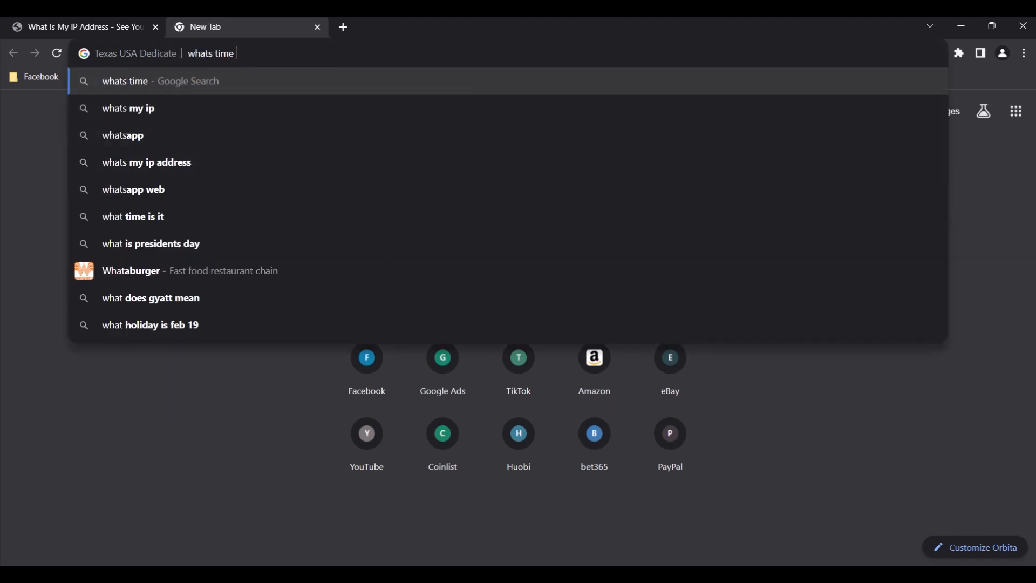
type(" do")
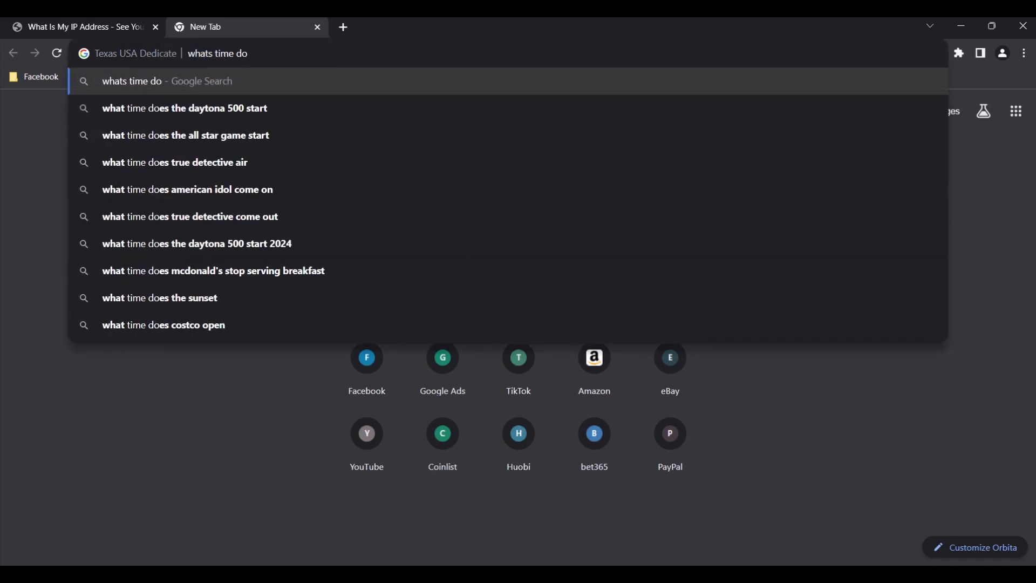
type("day")
key("Return")
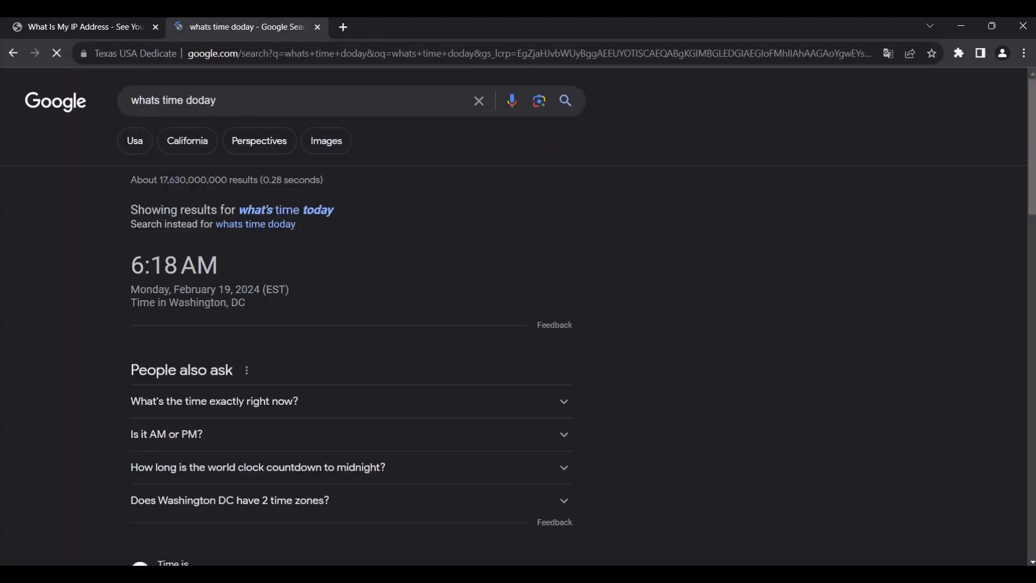
left_click_drag(219, 266, 145, 266)
left_click(221, 266)
left_click_drag(219, 265, 130, 266)
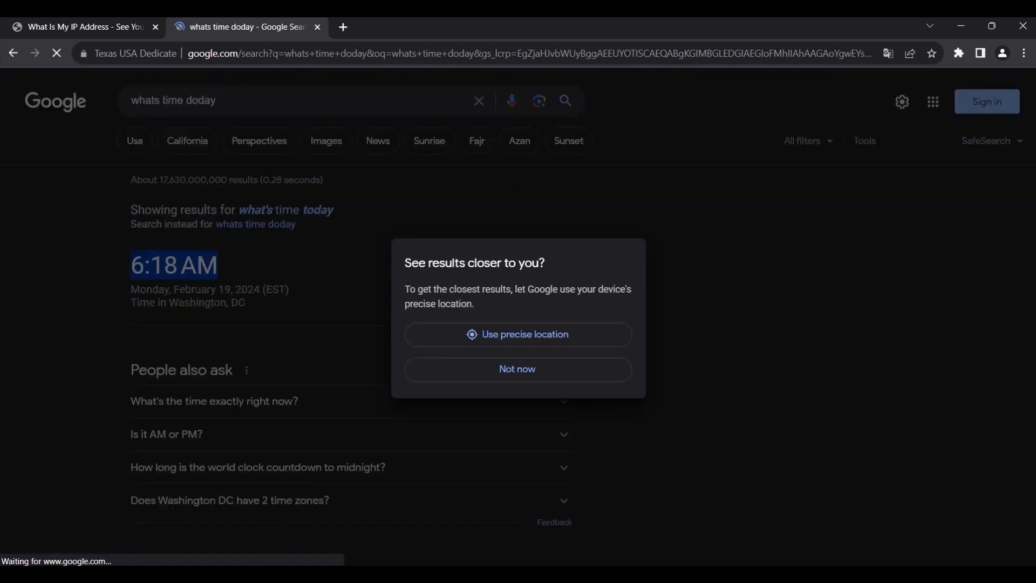
key("Escape")
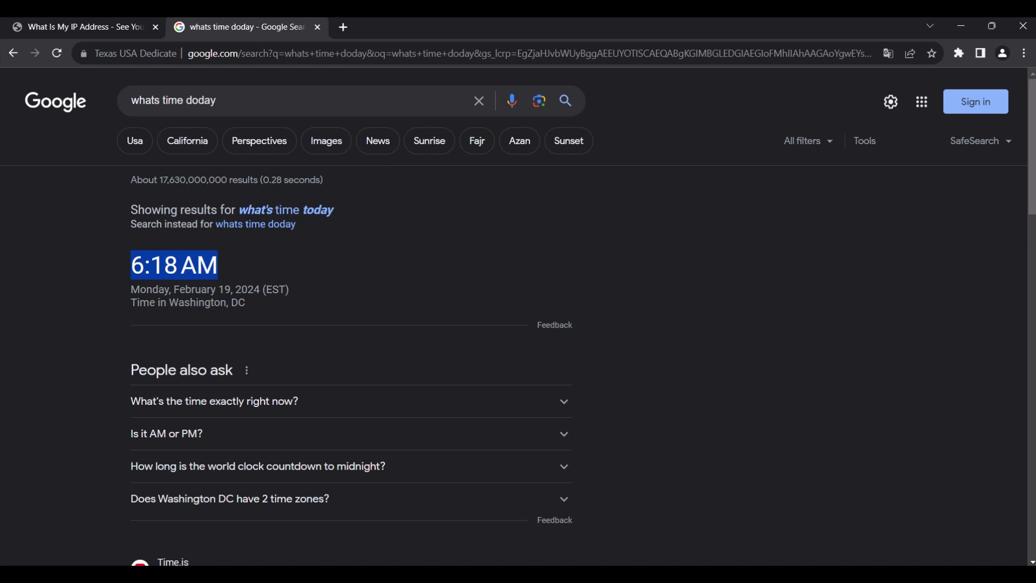
Switch to Chrome, search for "gologin download" and open GoLogin's own download page.
left_click(203, 48)
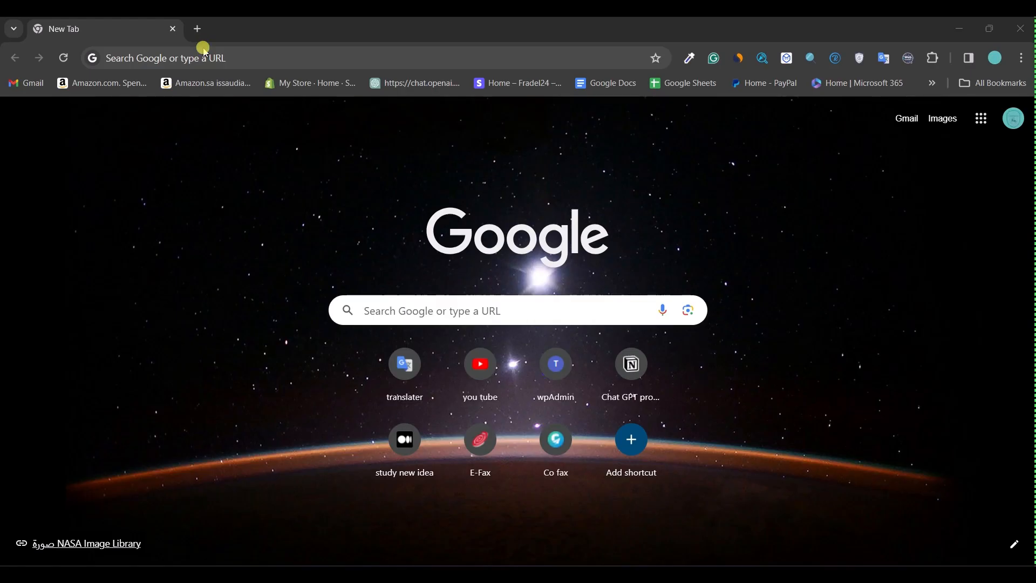
left_click(200, 47)
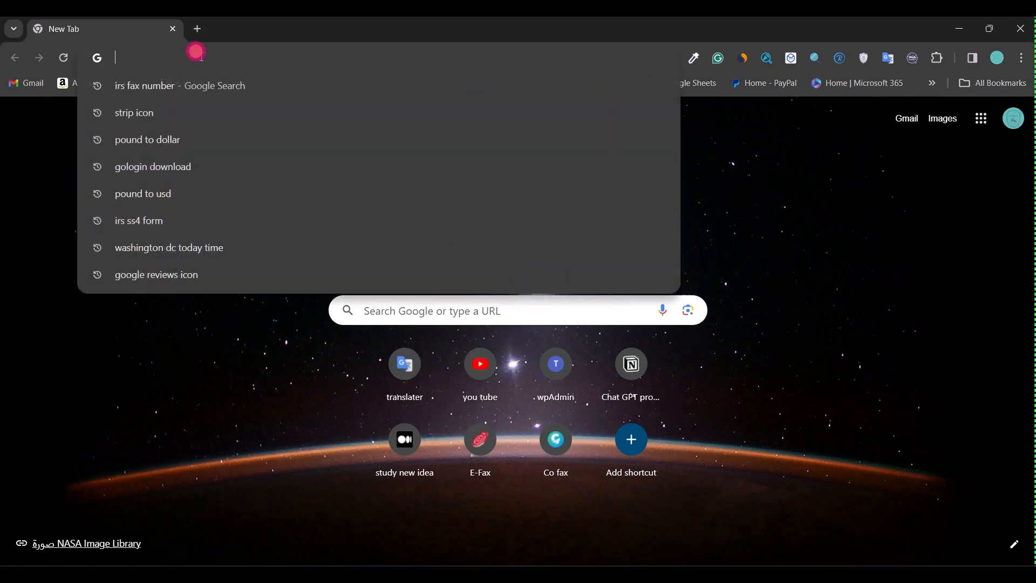
type("golog")
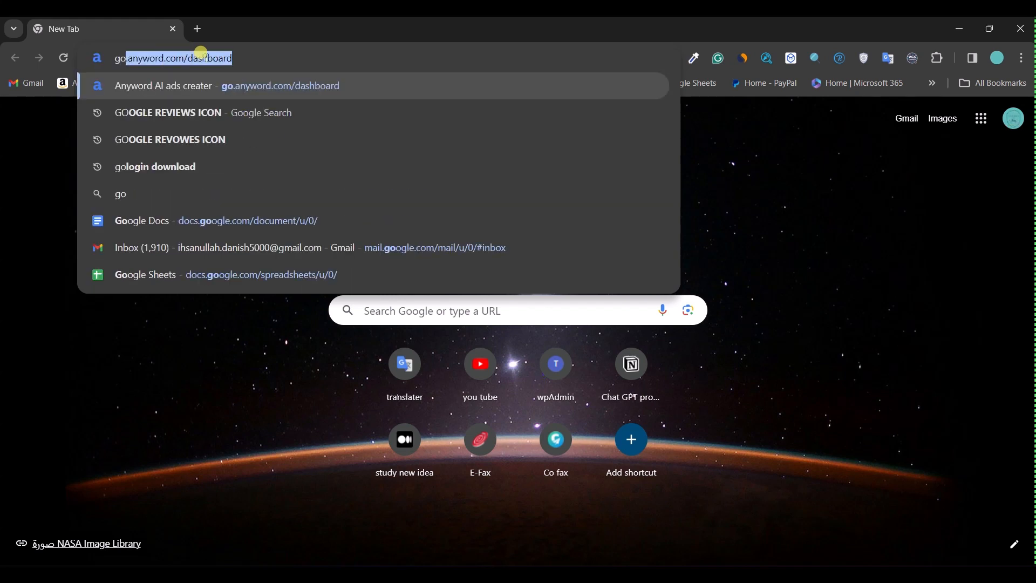
type("in")
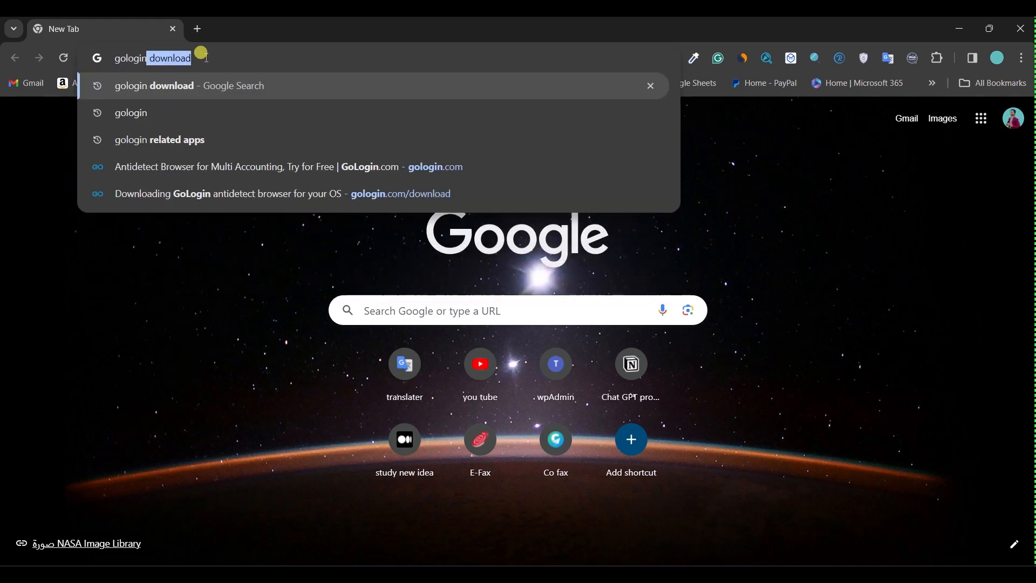
key("Return")
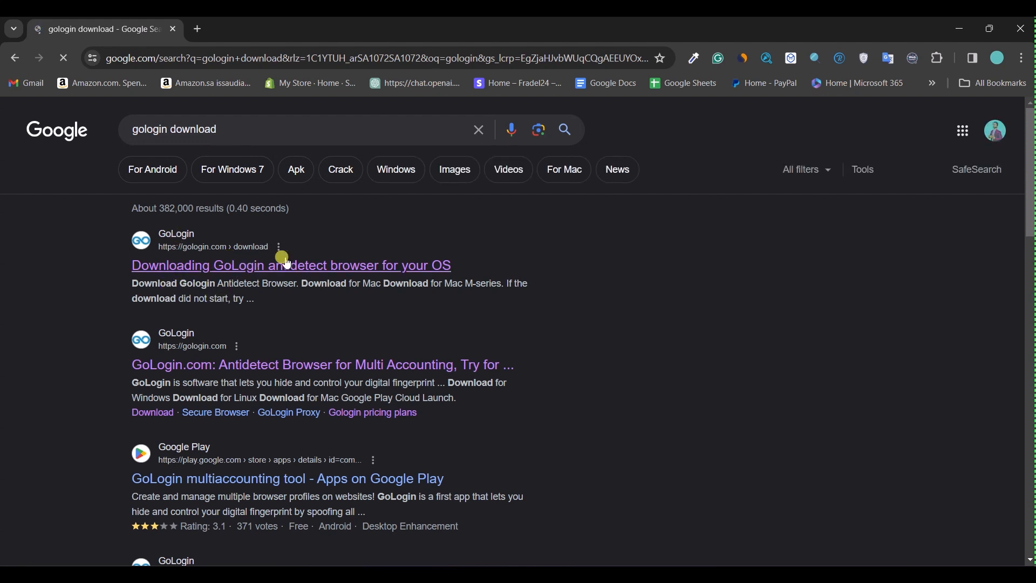
left_click(221, 266)
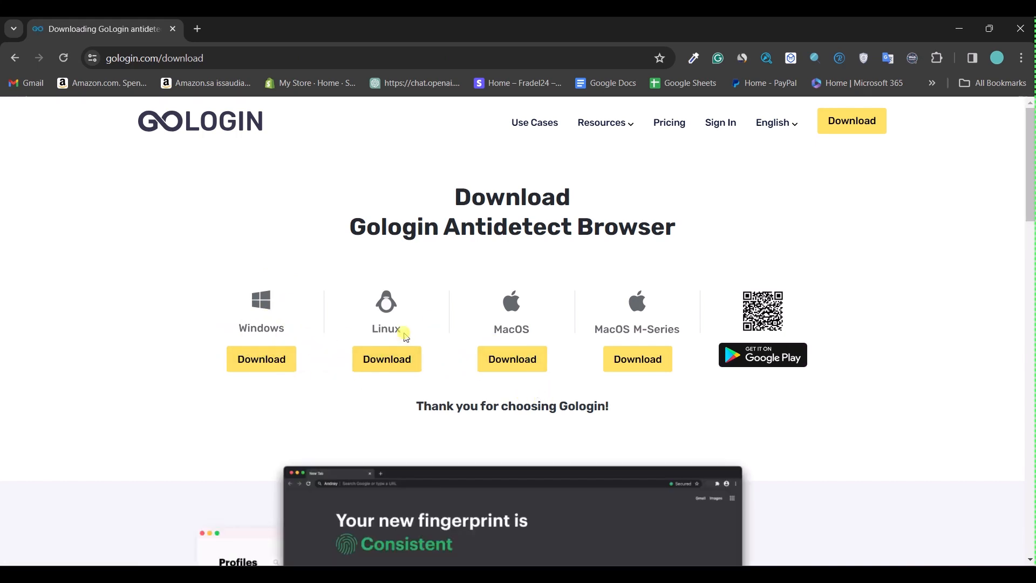
Download GoLogin for Windows, start its installer from the Downloads folder and cancel the setup.
left_click(261, 366)
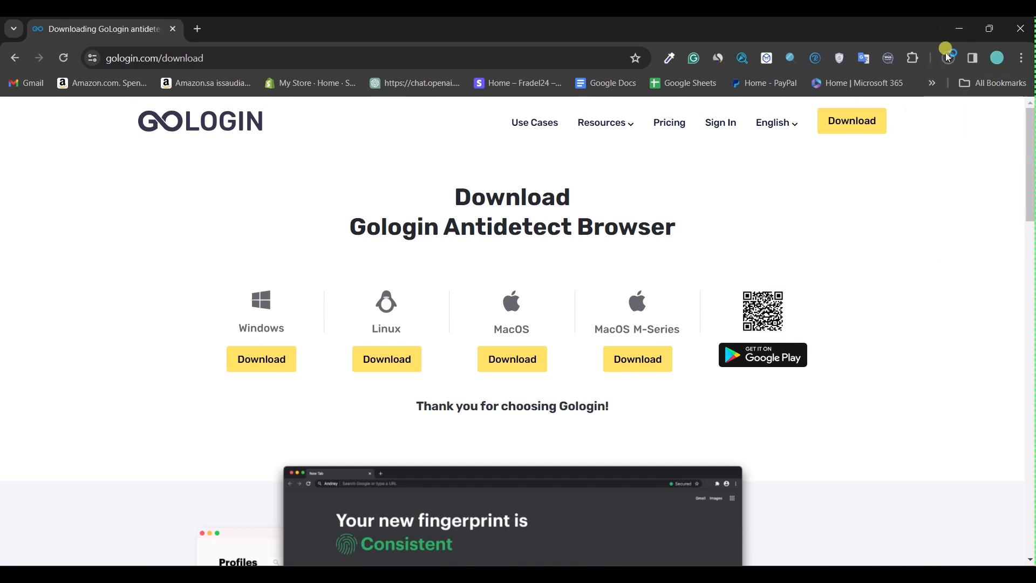
left_click(970, 582)
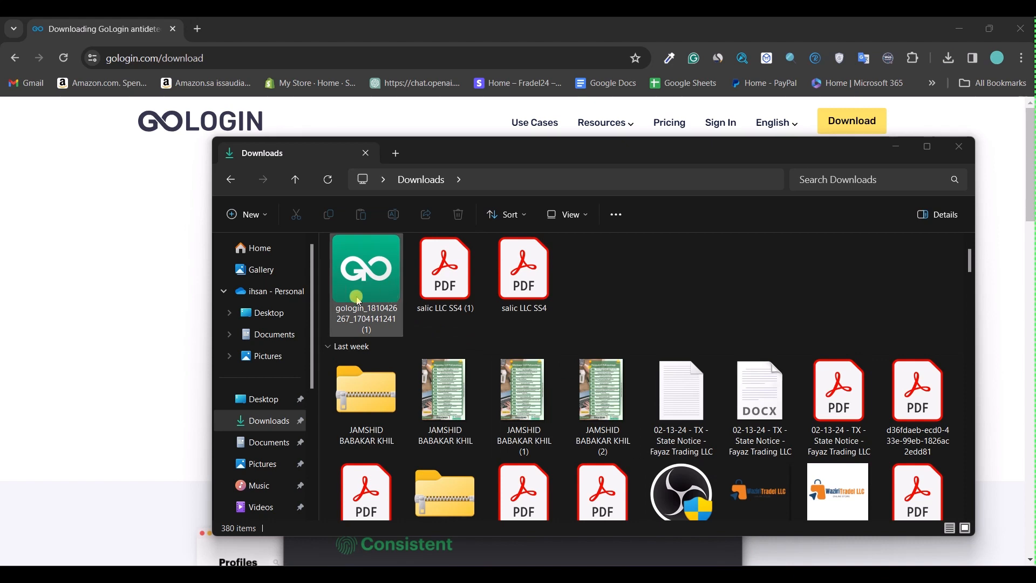
left_click(371, 280)
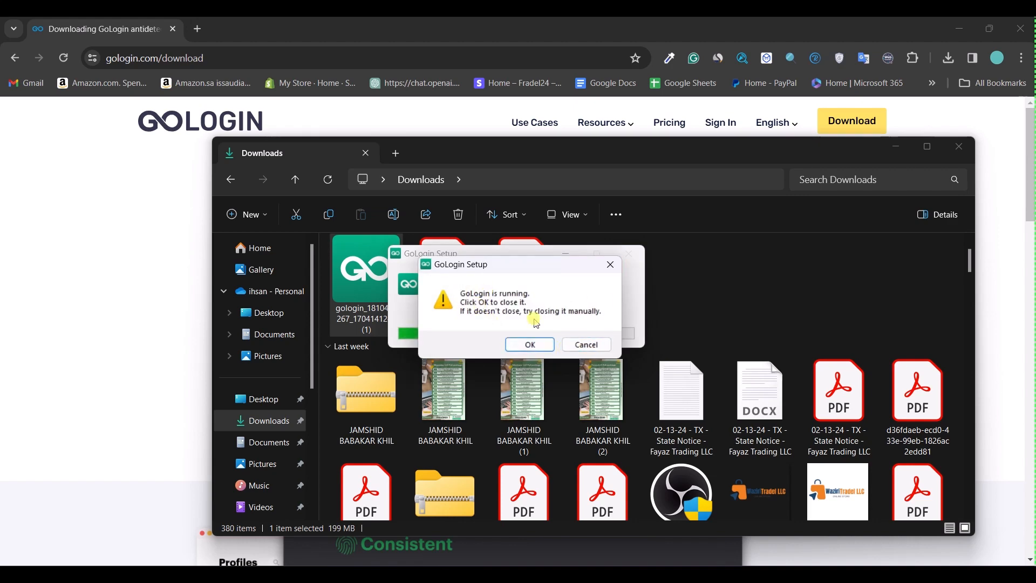
left_click(582, 346)
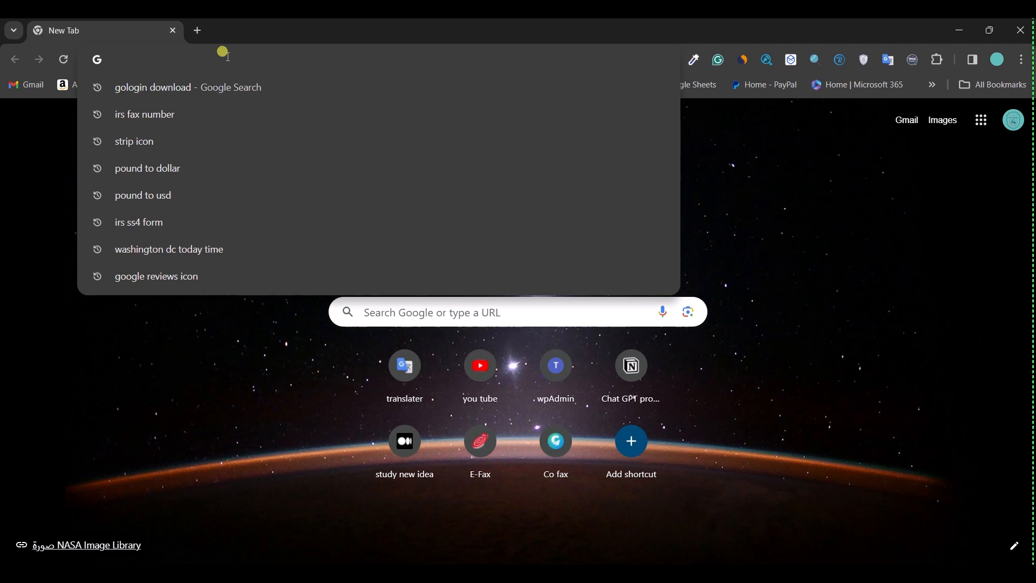
Open the proxy-seller.com website and look over its home page.
key("XF86AudioMute")
type("proxy-seller.com")
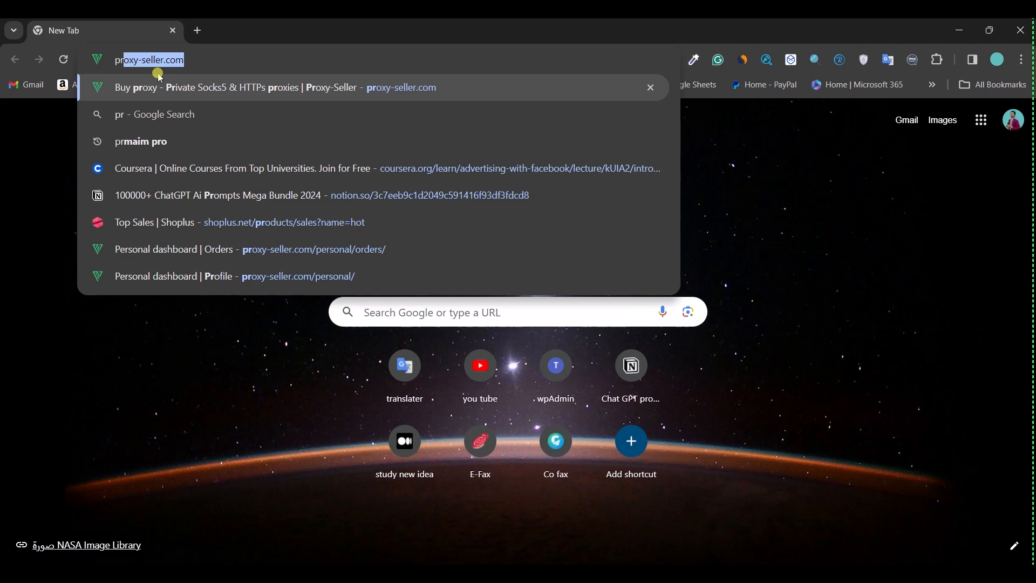
key("Return")
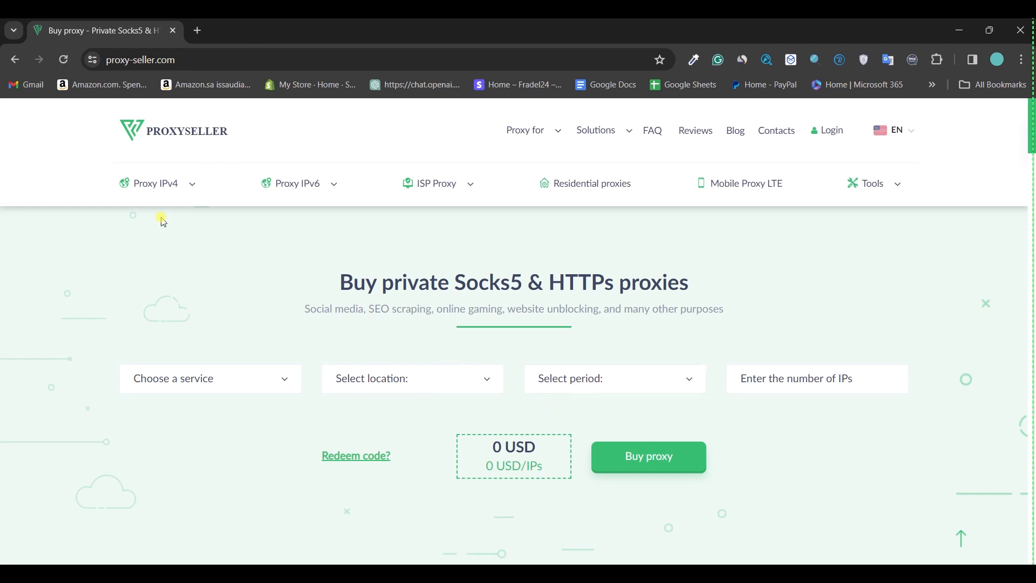
scroll(460, 389, "down", 5)
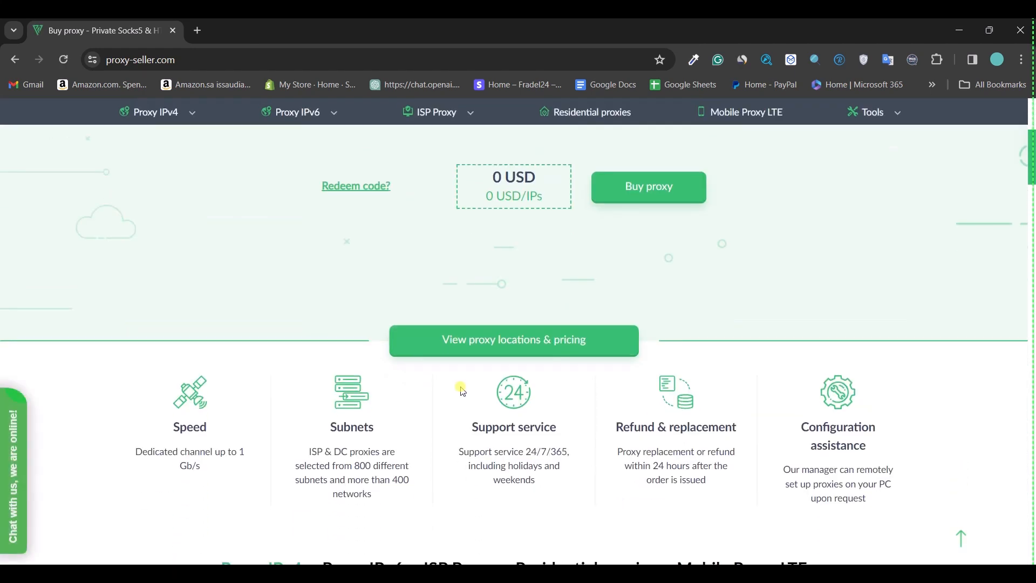
scroll(326, 357, "up", 5)
Open the IPv4 proxy plans for the USA under North America.
mouse_move(174, 188)
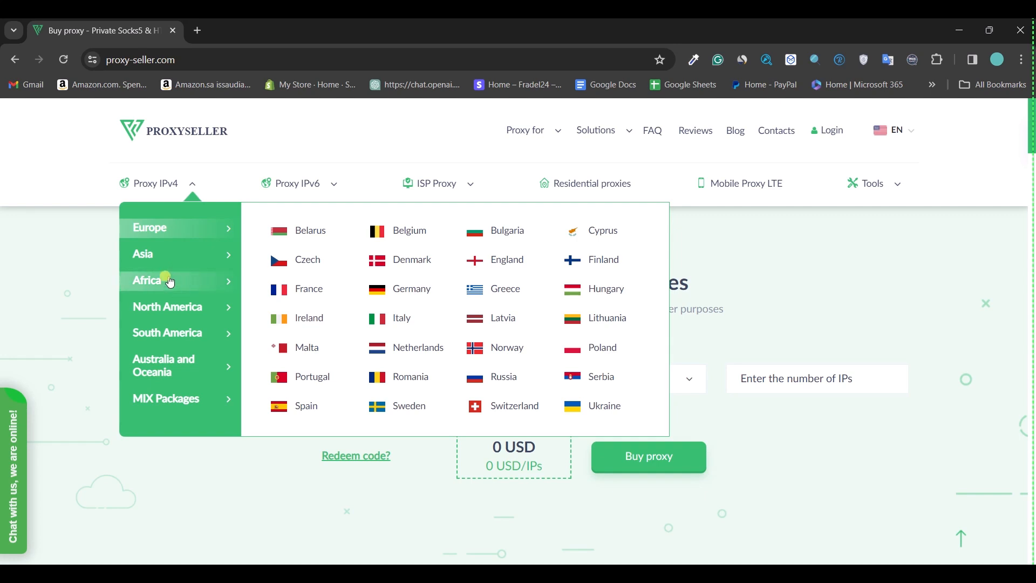
left_click(180, 309)
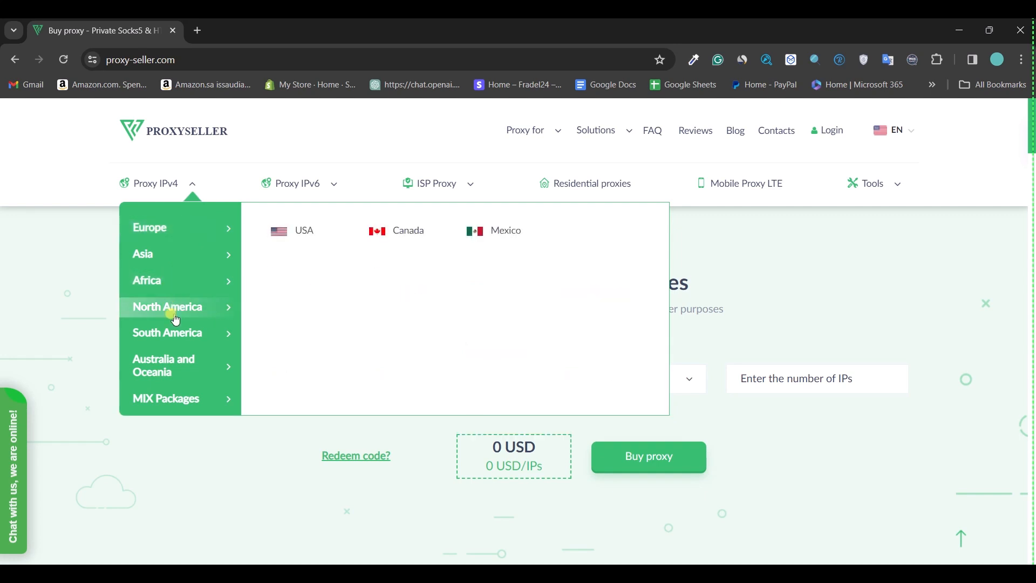
left_click(295, 231)
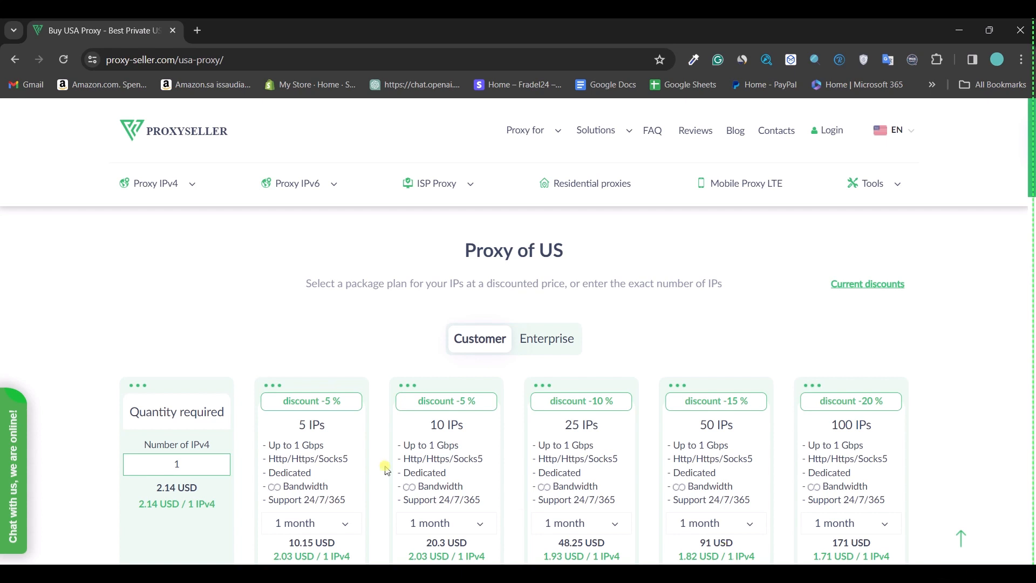
Look over the customer price plans for US proxies and start an order for 1 IPv4.
scroll(324, 437, "down", 1)
left_click(193, 402)
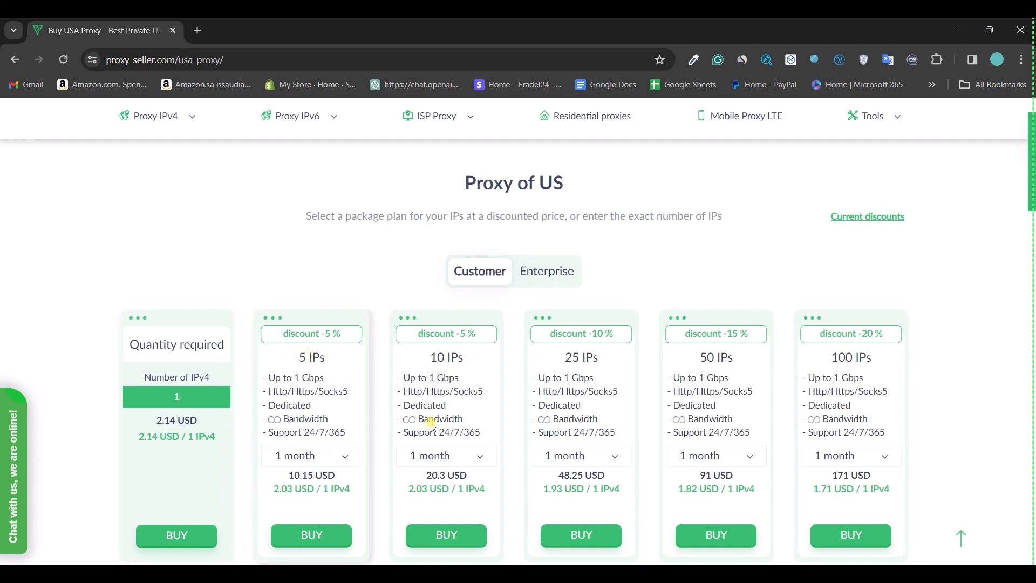
scroll(945, 556, "down", 1)
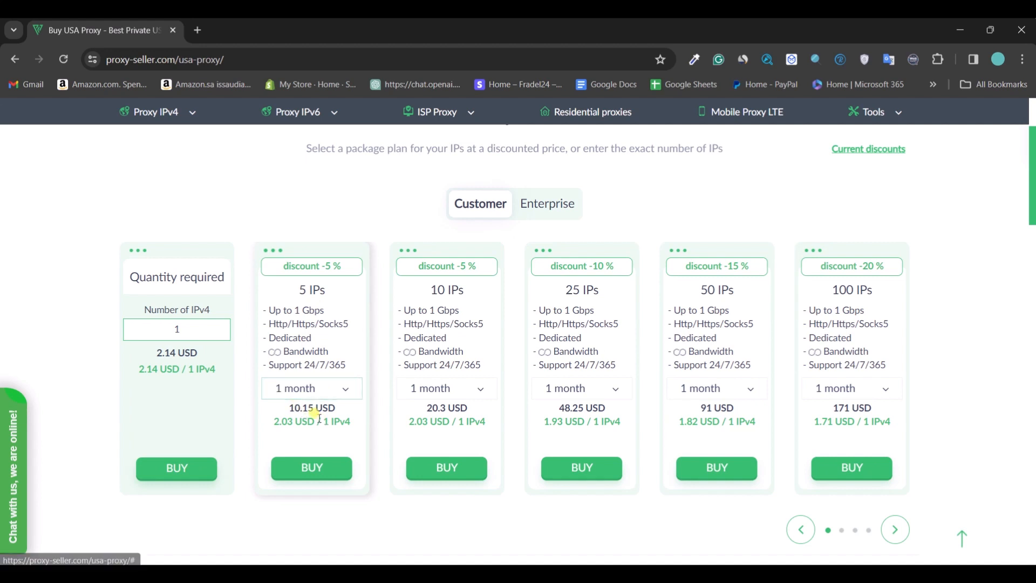
left_click_drag(198, 333, 198, 355)
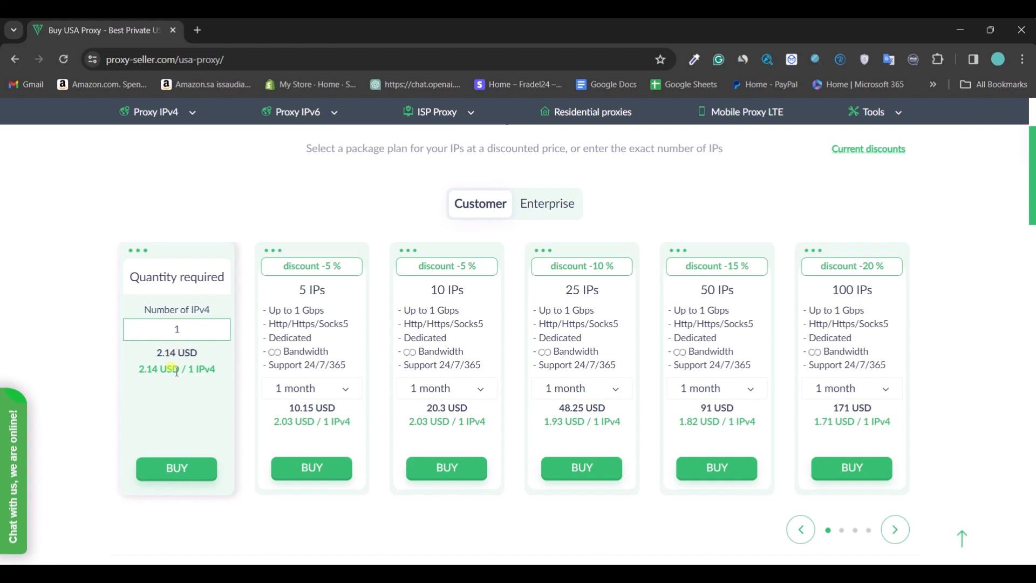
left_click(171, 467)
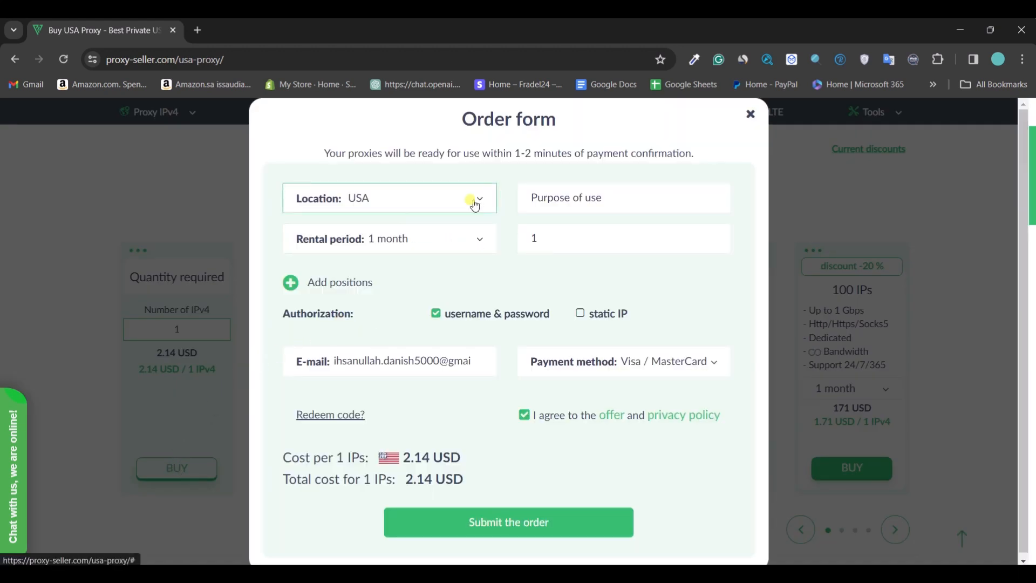
Complete and submit the USA proxy order with purpose "for Amazon", rental period 1 month and payment by Visa / MasterCard.
left_click(613, 212)
left_click(605, 253)
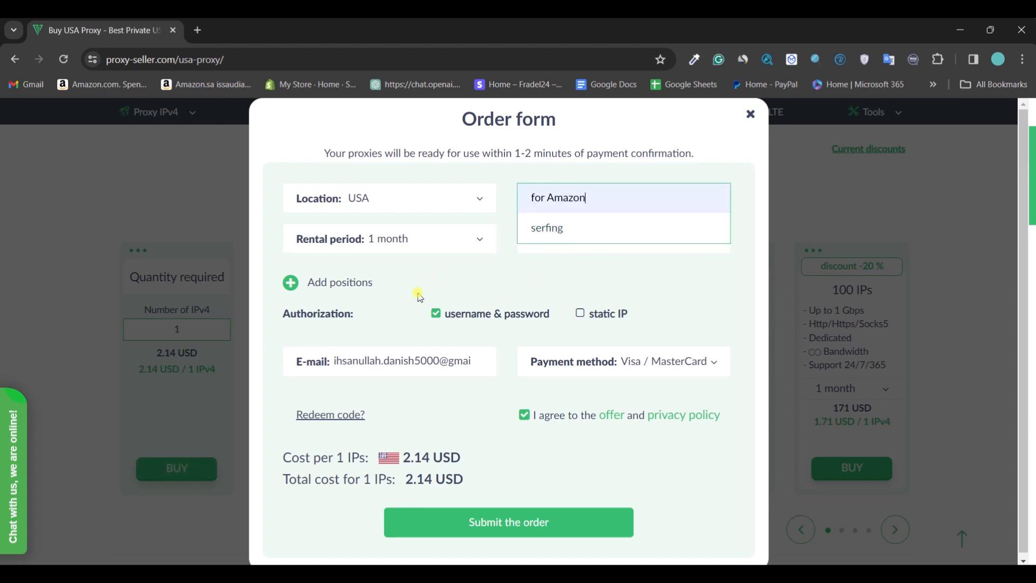
left_click(476, 241)
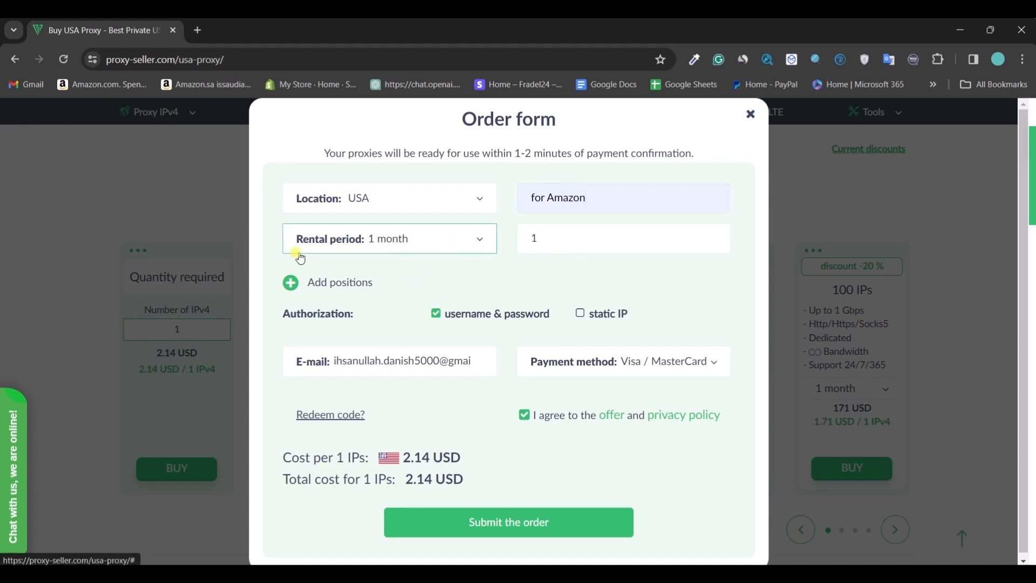
left_click(476, 239)
left_click(398, 237)
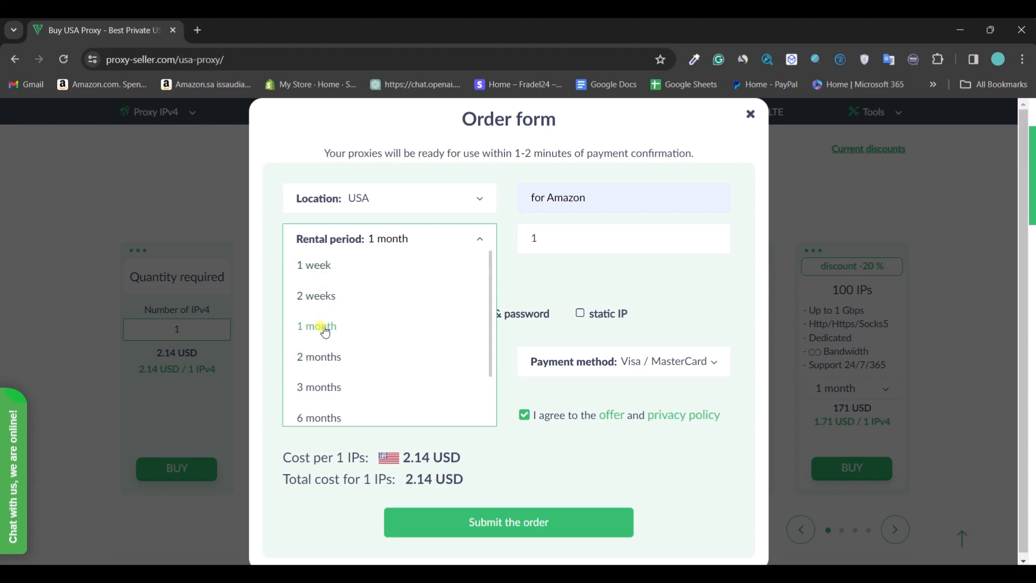
left_click(328, 328)
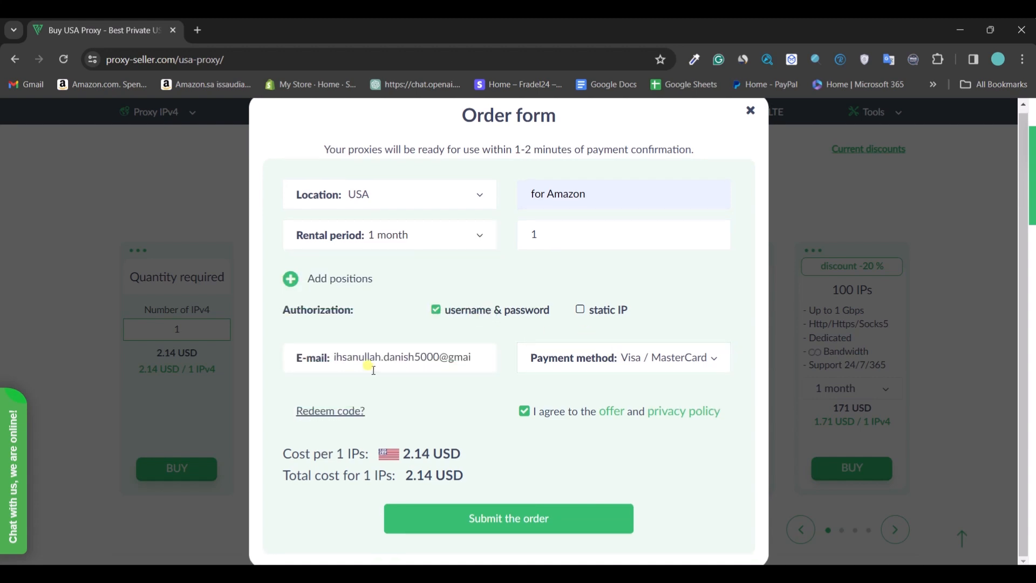
left_click(682, 361)
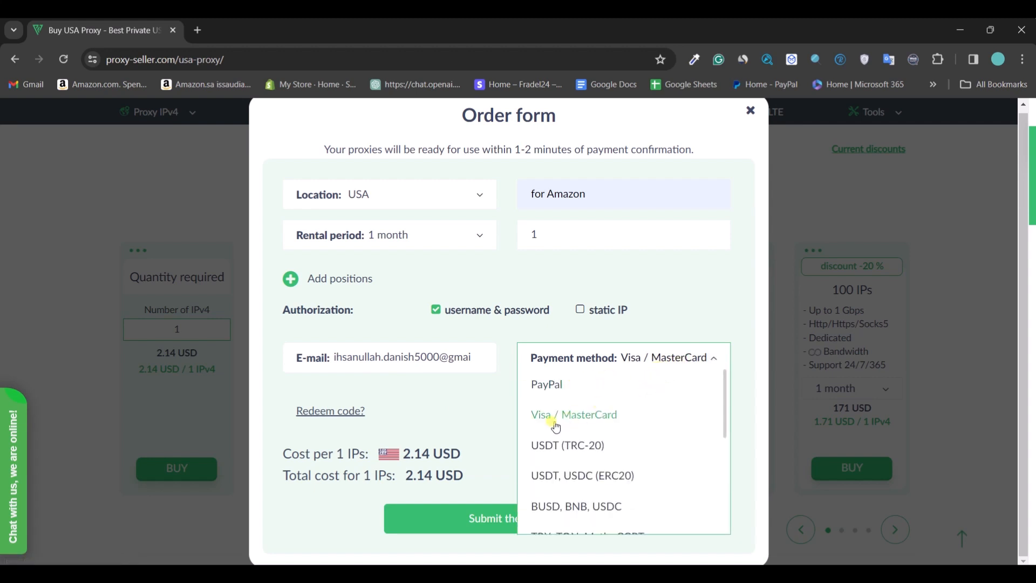
left_click(470, 391)
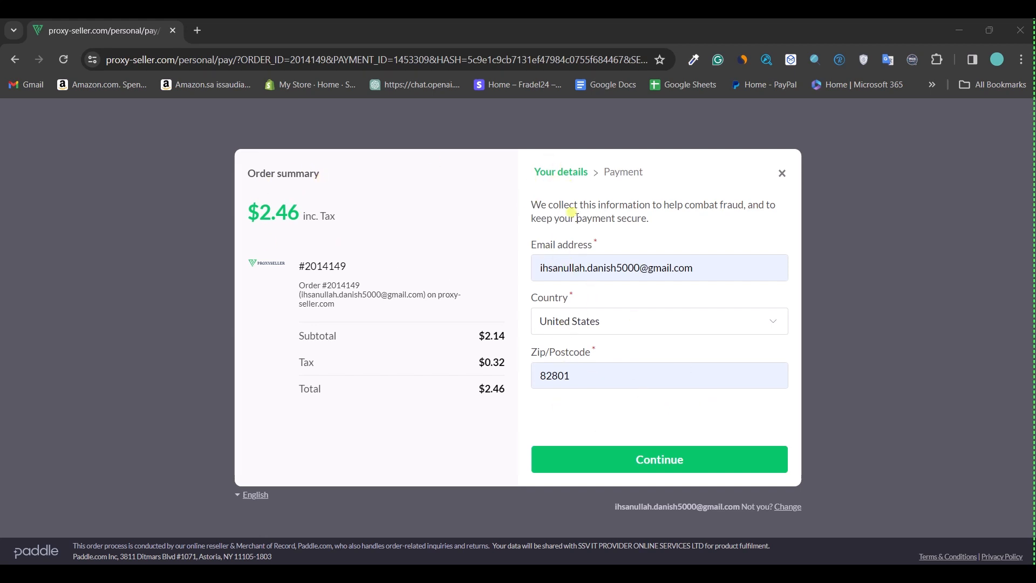
Check the e-mail, country and tax on the checkout page, and continue to the card payment form.
left_click_drag(554, 270, 671, 263)
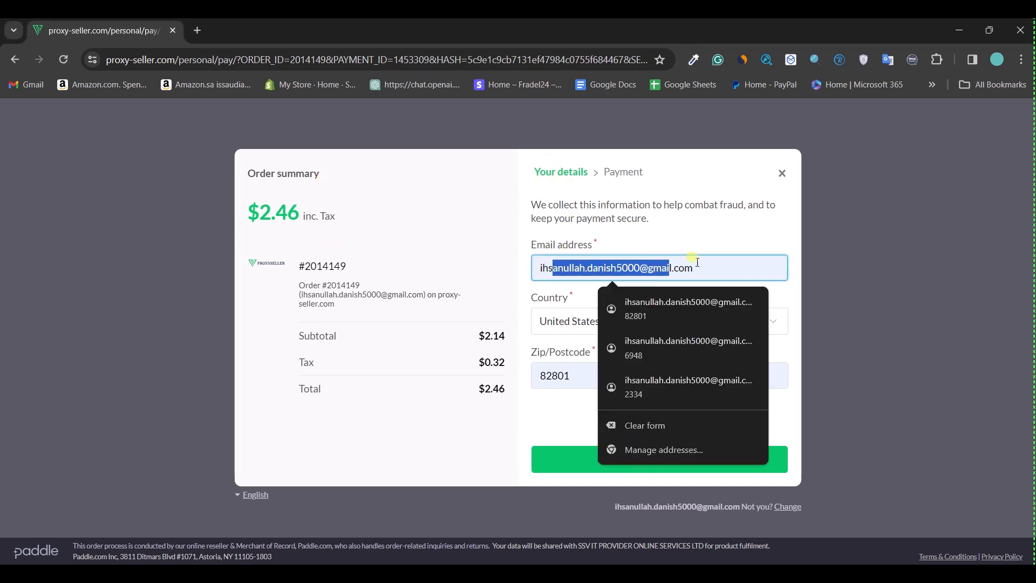
left_click(741, 238)
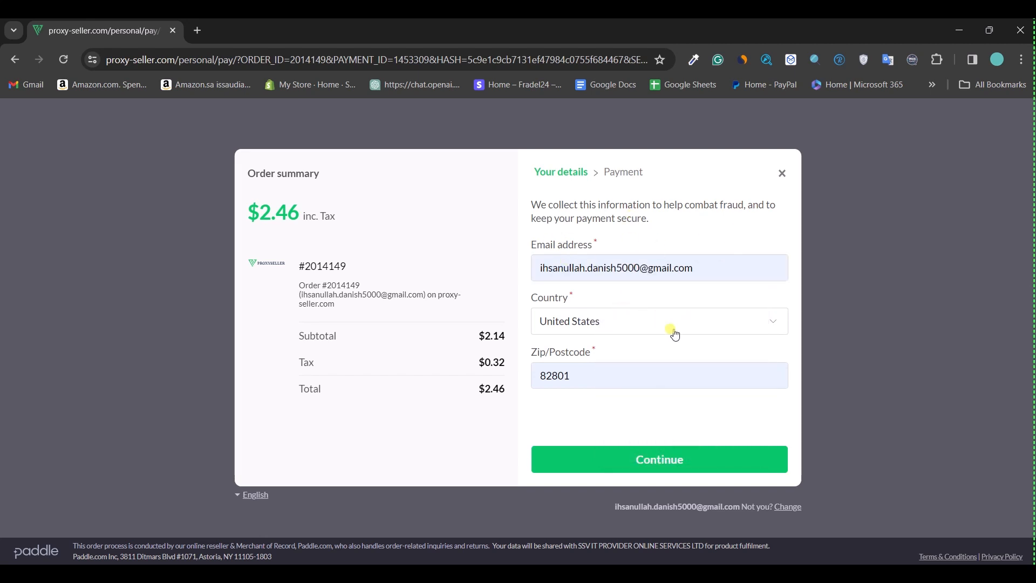
left_click(648, 321)
left_click(475, 253)
left_click_drag(468, 391, 519, 387)
left_click_drag(454, 370, 508, 363)
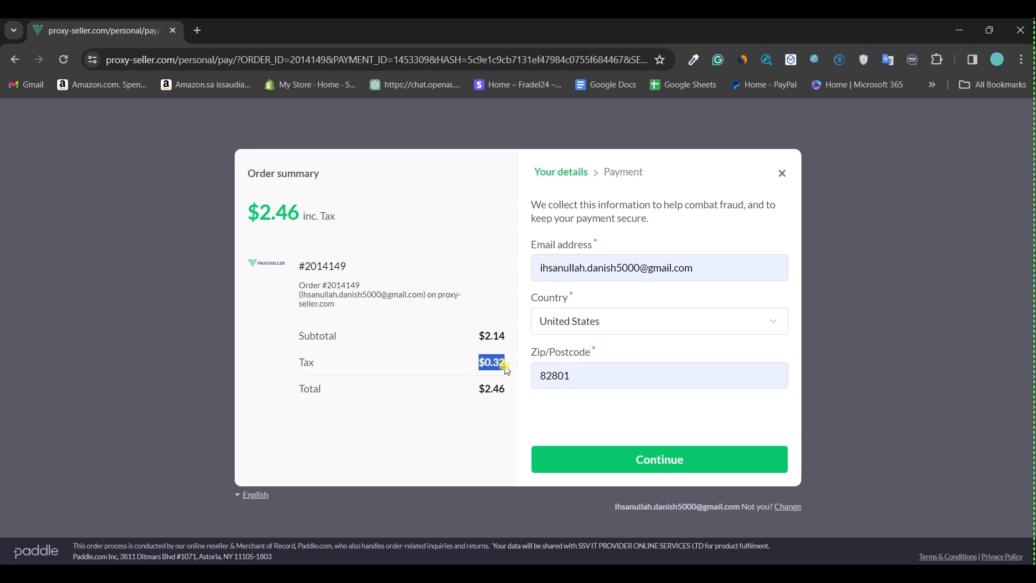
left_click(624, 460)
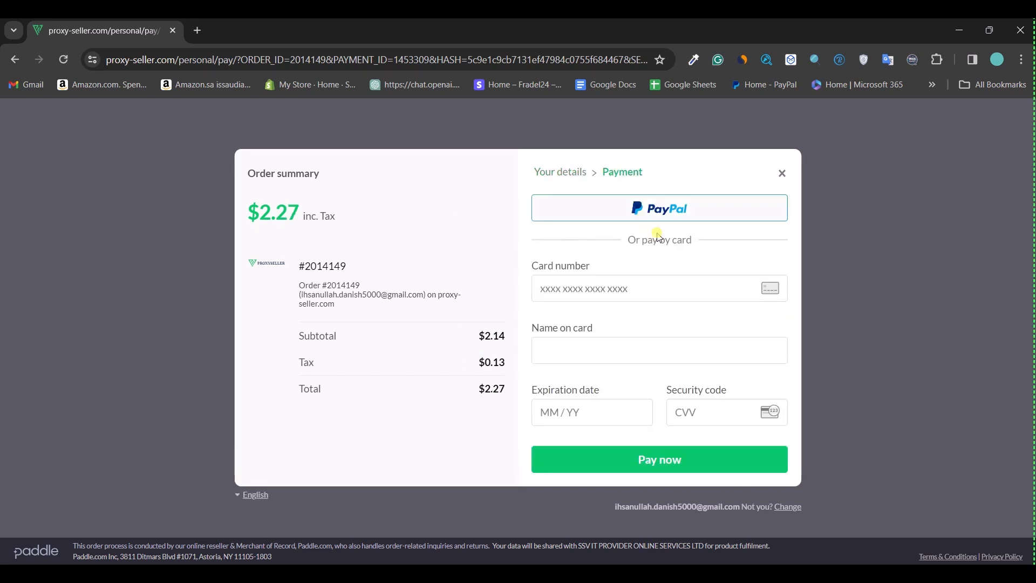
left_click(635, 286)
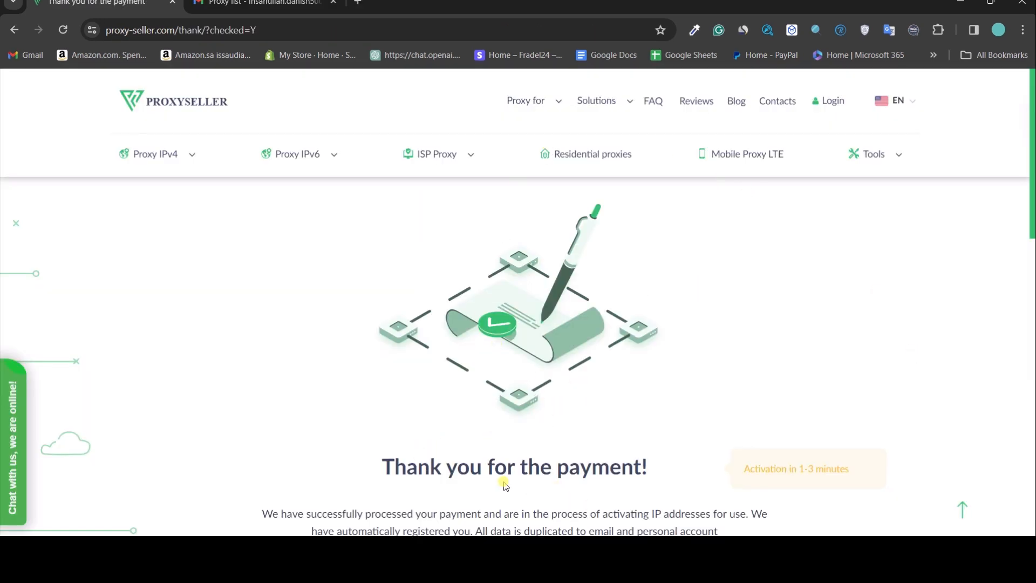
Log in to the Proxy-Seller account with Google.
left_click(826, 100)
scroll(410, 373, "down", 2)
scroll(463, 412, "down", 2)
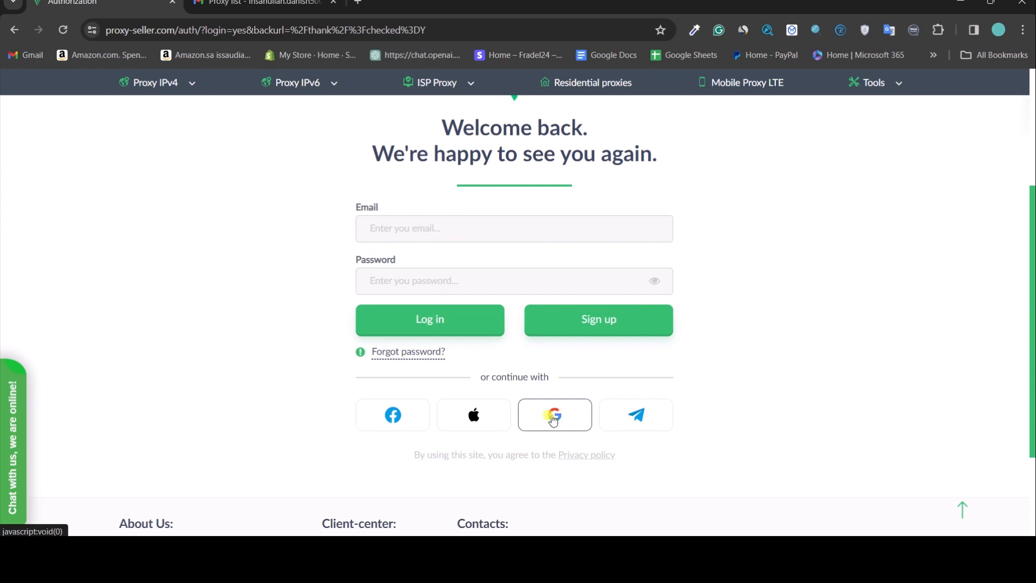
left_click(553, 421)
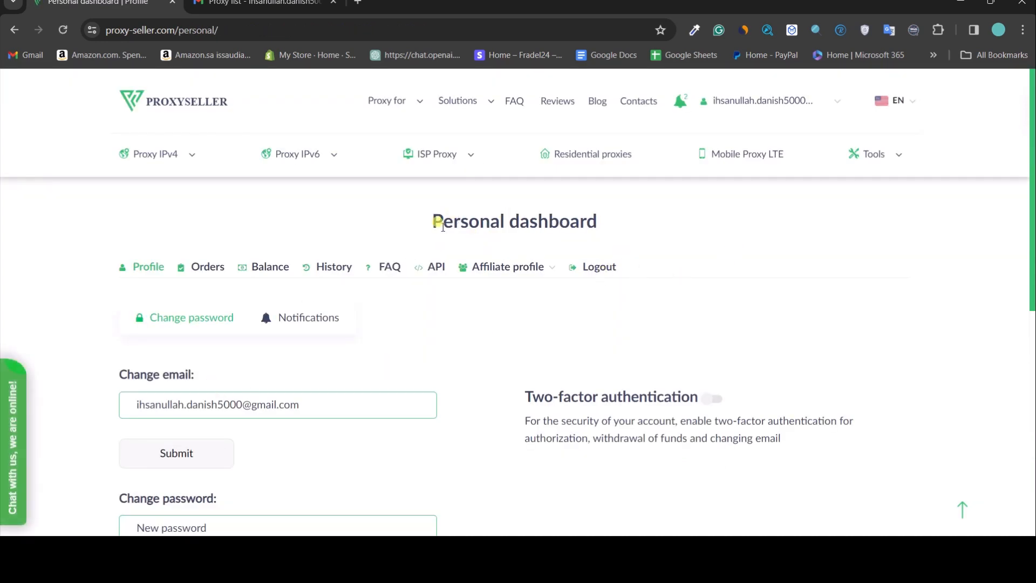
Open the orders in the personal dashboard and look over the list of purchased IPv4 proxies.
left_click_drag(424, 221, 637, 224)
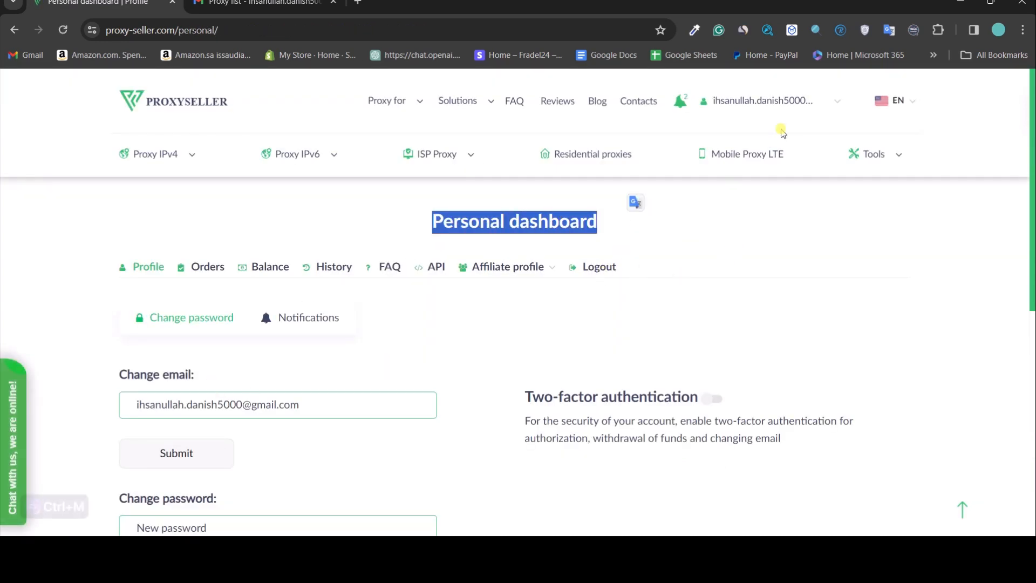
left_click(837, 102)
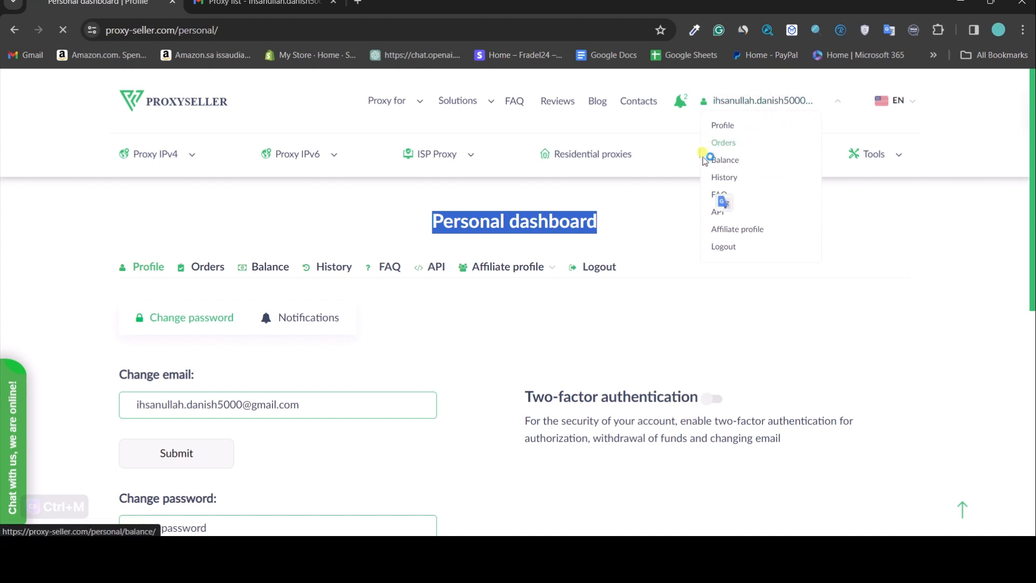
left_click(724, 143)
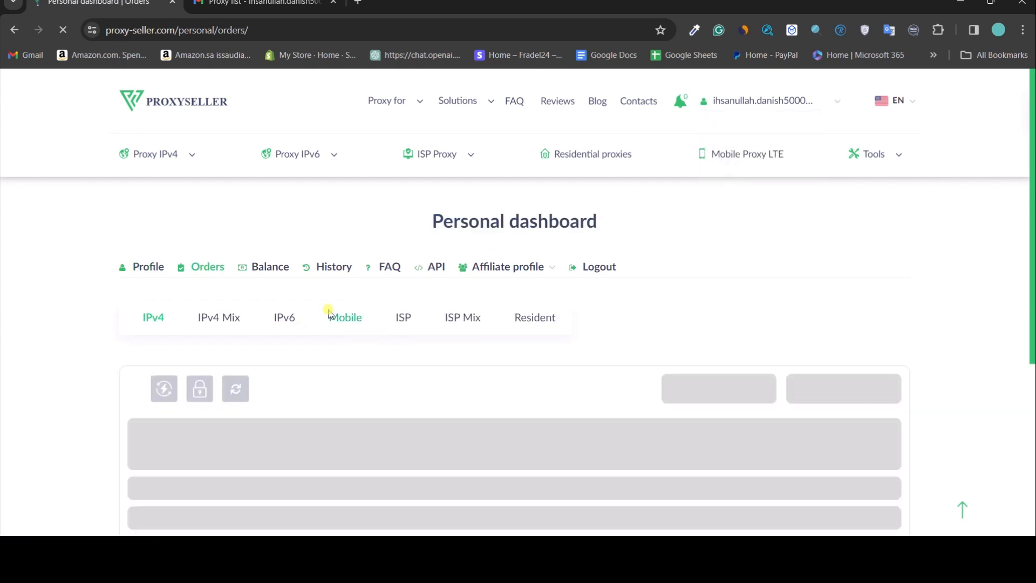
scroll(392, 351, "down", 4)
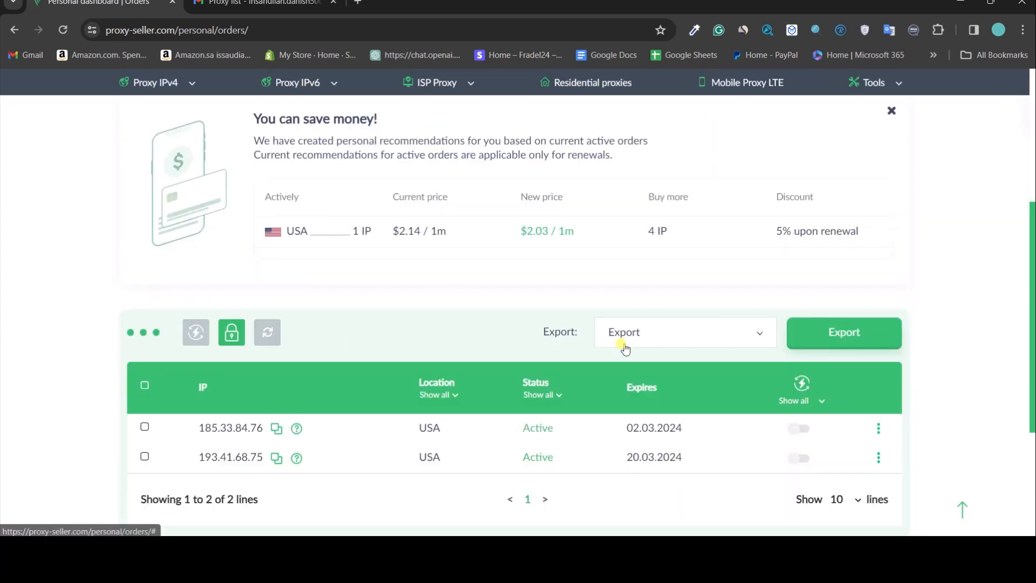
scroll(620, 345, "down", 1)
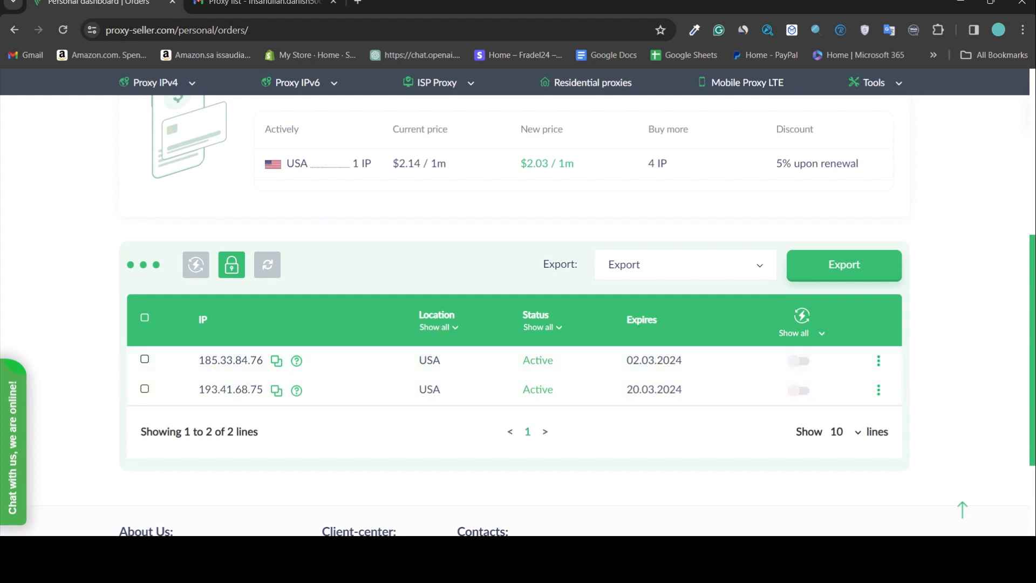
Open the proxy list e-mail in Gmail and examine the login details, IP address and HTTP port.
left_click(233, 4)
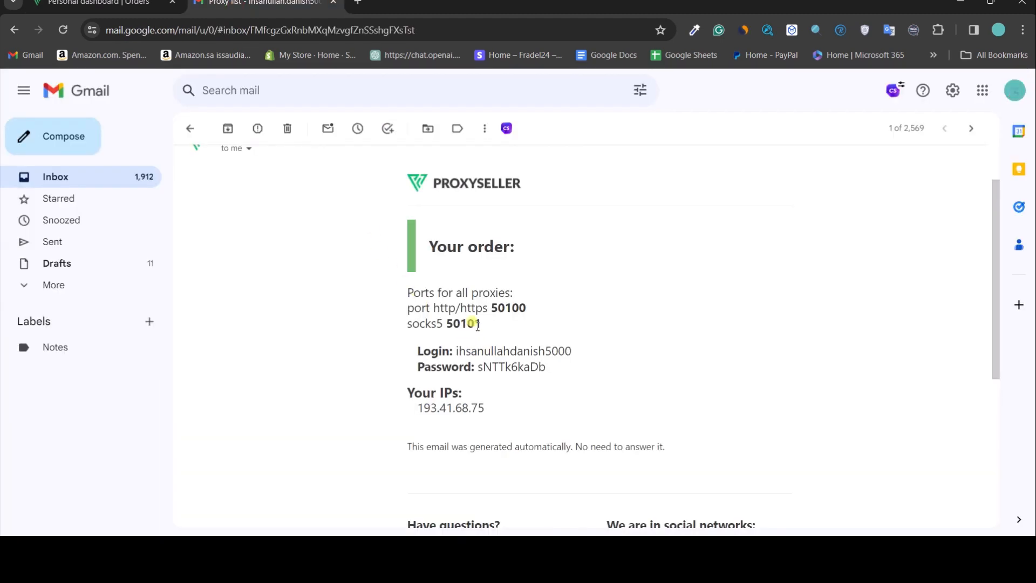
left_click_drag(401, 356, 463, 368)
left_click_drag(505, 407, 424, 416)
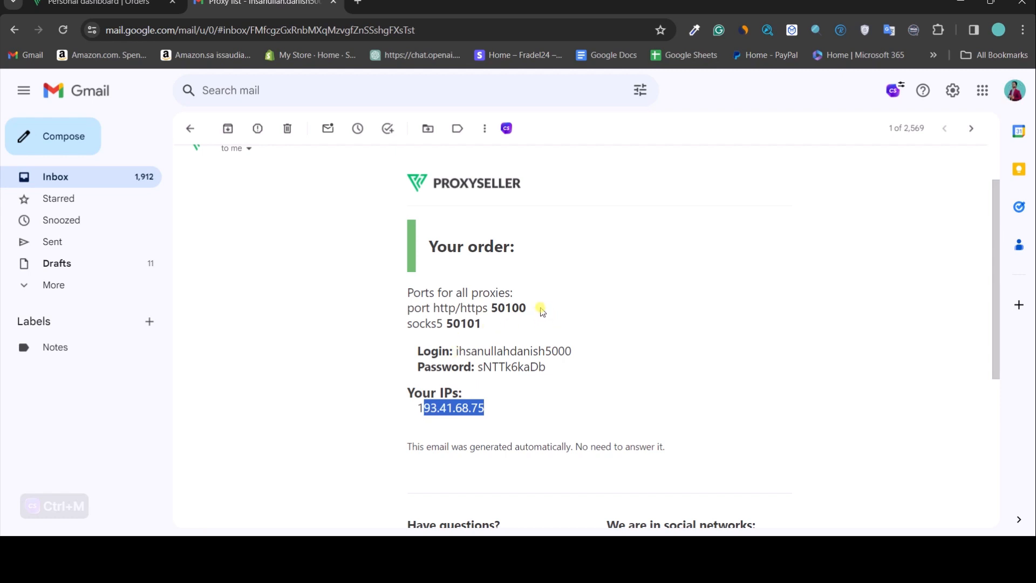
left_click_drag(547, 309, 486, 315)
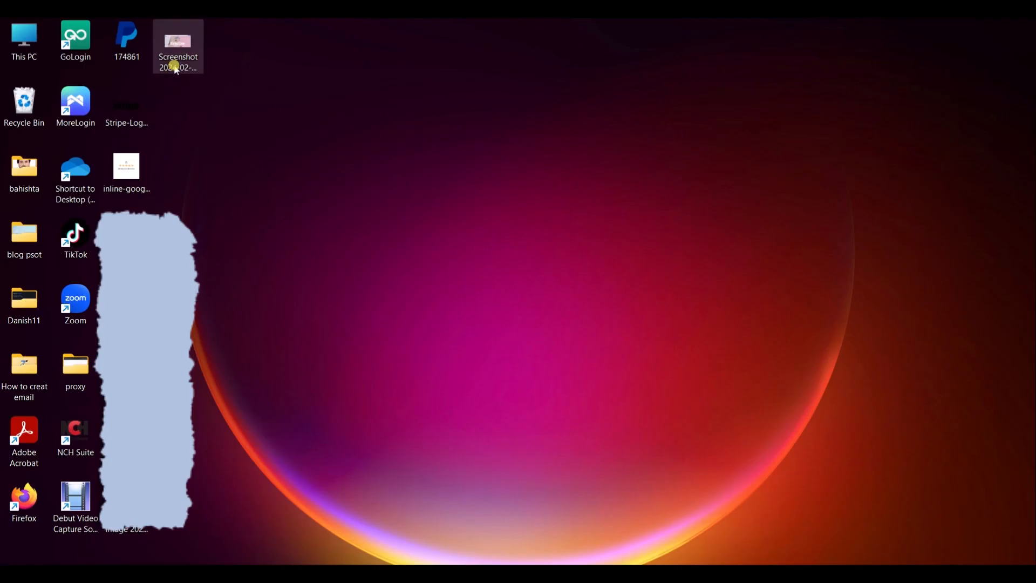
Switch to GoLogin and start a new browser profile named "USA new IP".
double_click(80, 56)
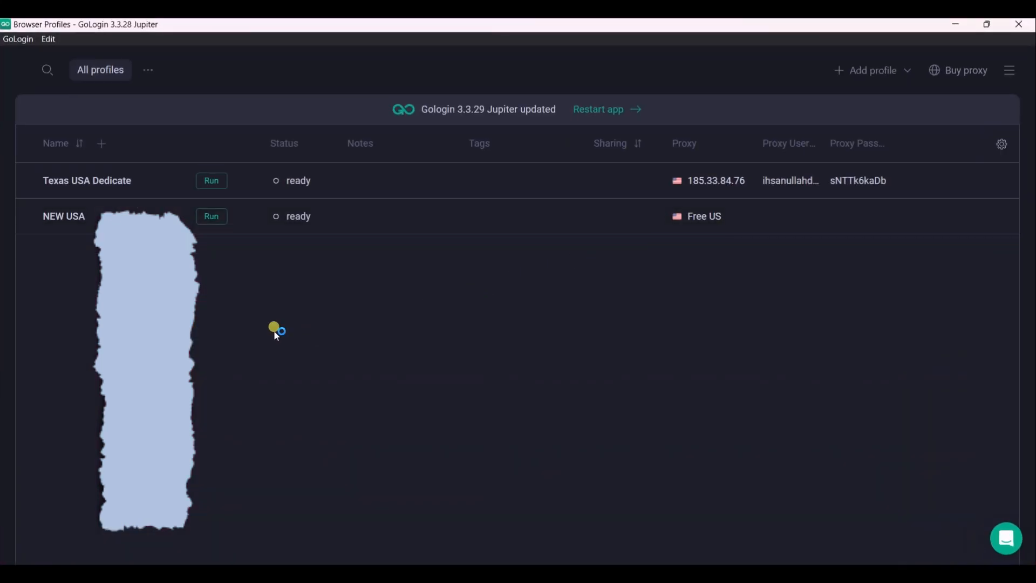
left_click(873, 74)
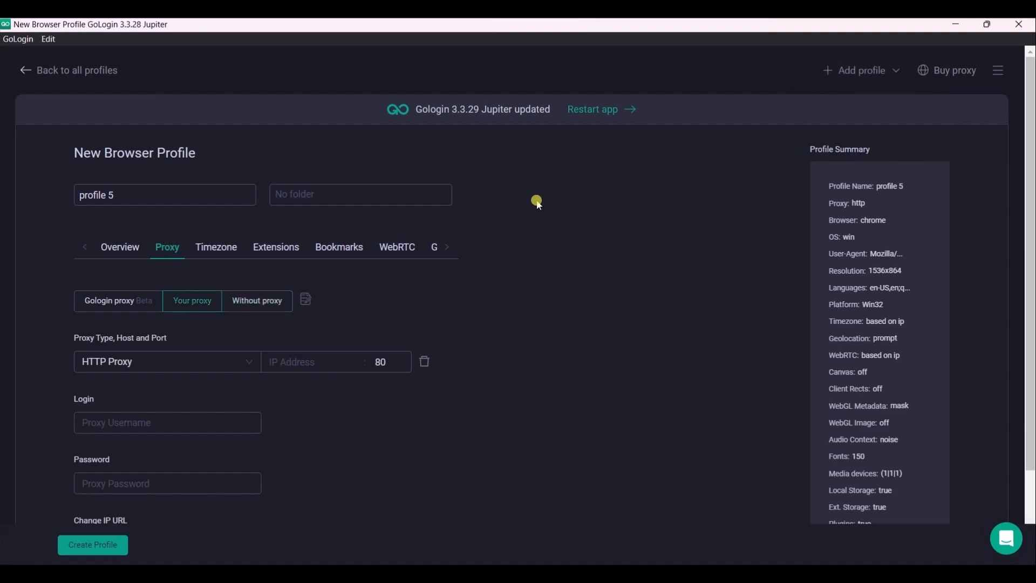
left_click_drag(145, 197, 64, 197)
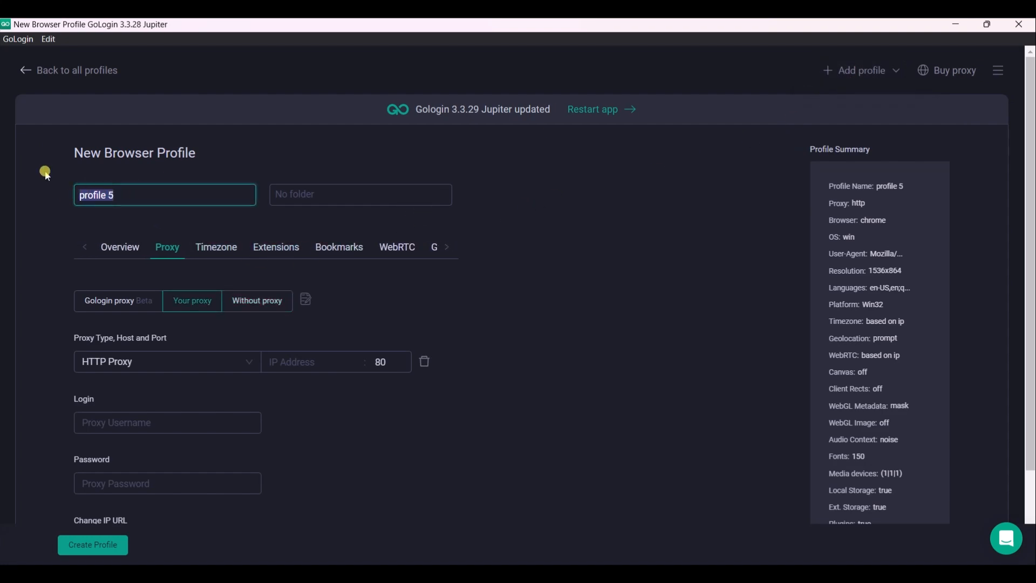
type("USA new IP")
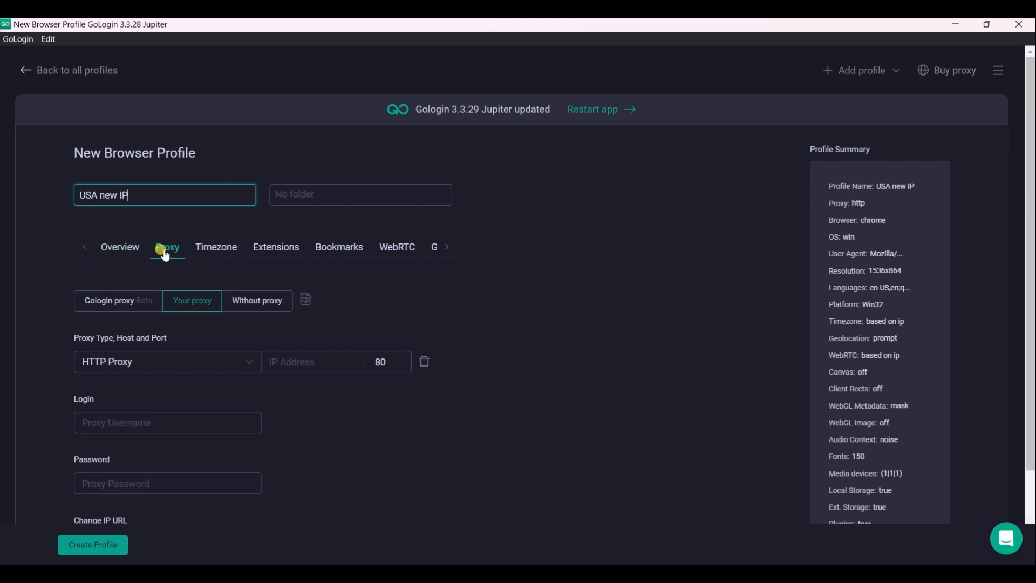
Set the new profile to use your own proxy, look over its connection fields and select the IP address field.
left_click(250, 306)
left_click(190, 307)
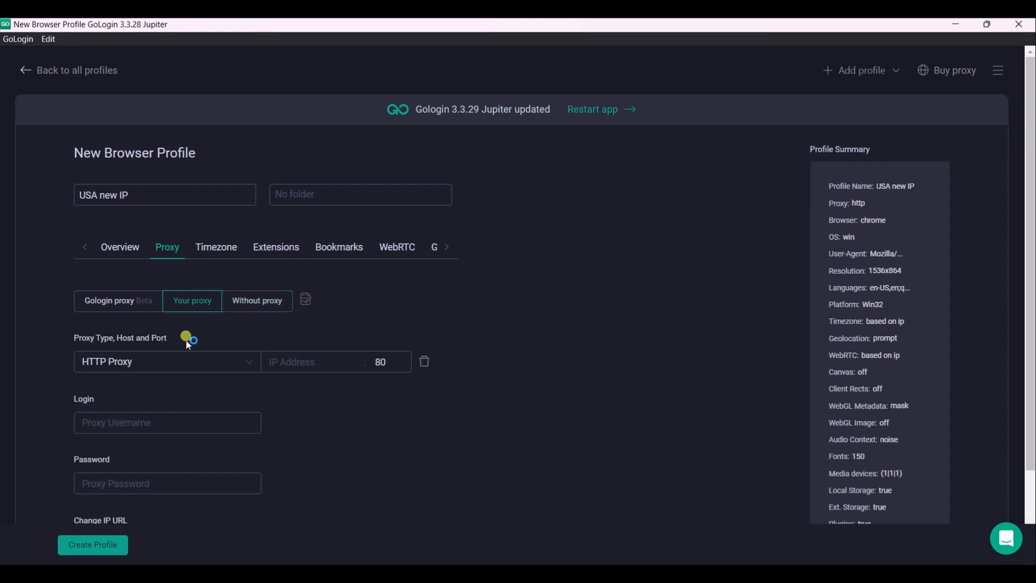
left_click(333, 360)
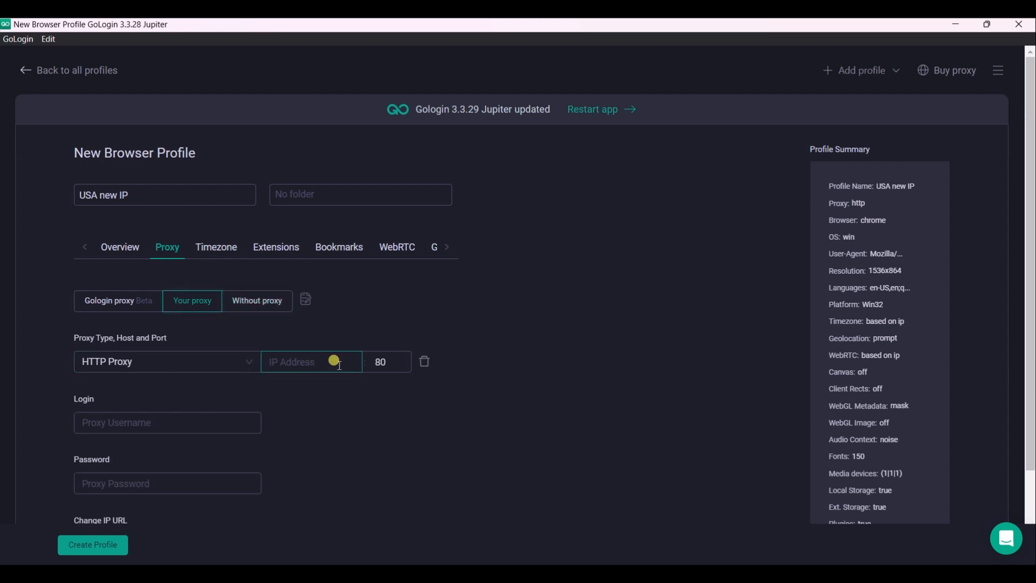
left_click(173, 418)
left_click(132, 484)
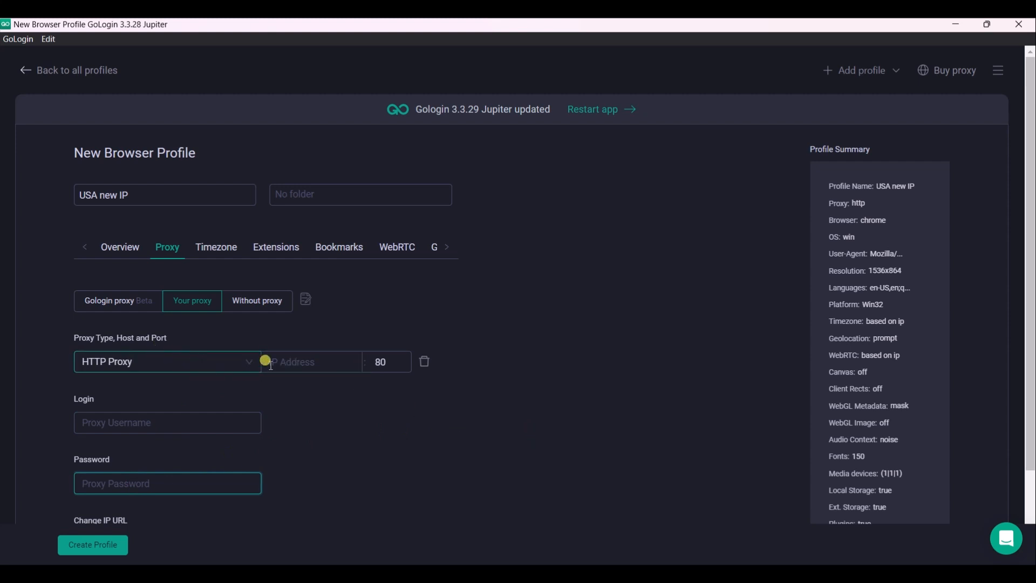
left_click(299, 362)
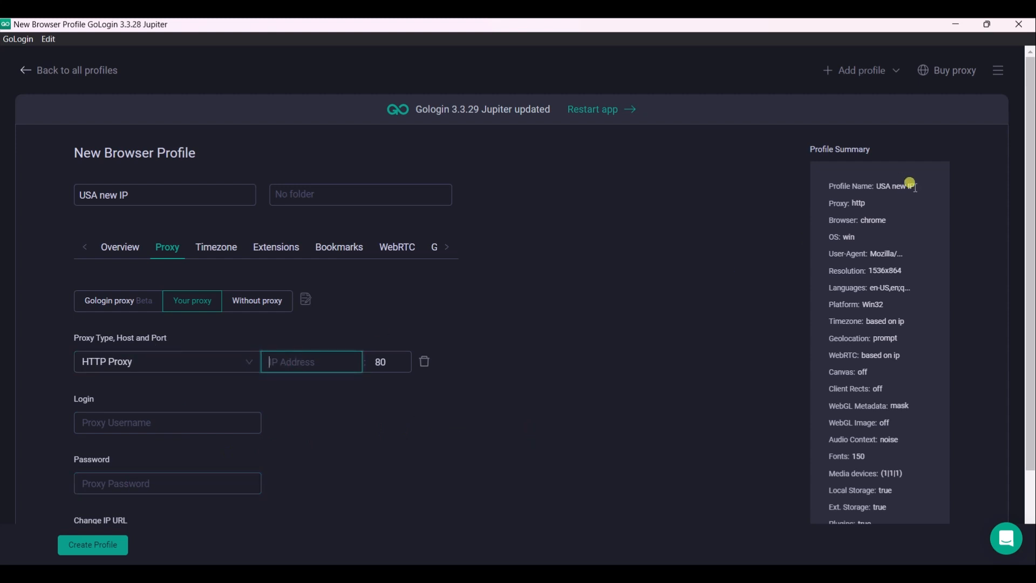
Copy the IP address 193.41.68.75 from the proxy list e-mail in Gmail into the new GoLogin profile's IP address field.
mouse_move(758, 573)
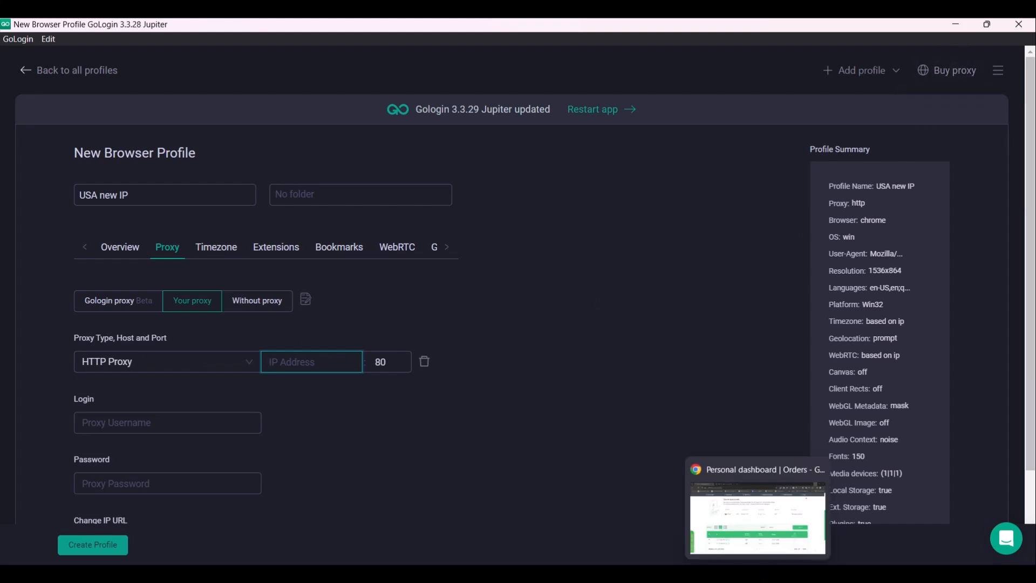
left_click(758, 519)
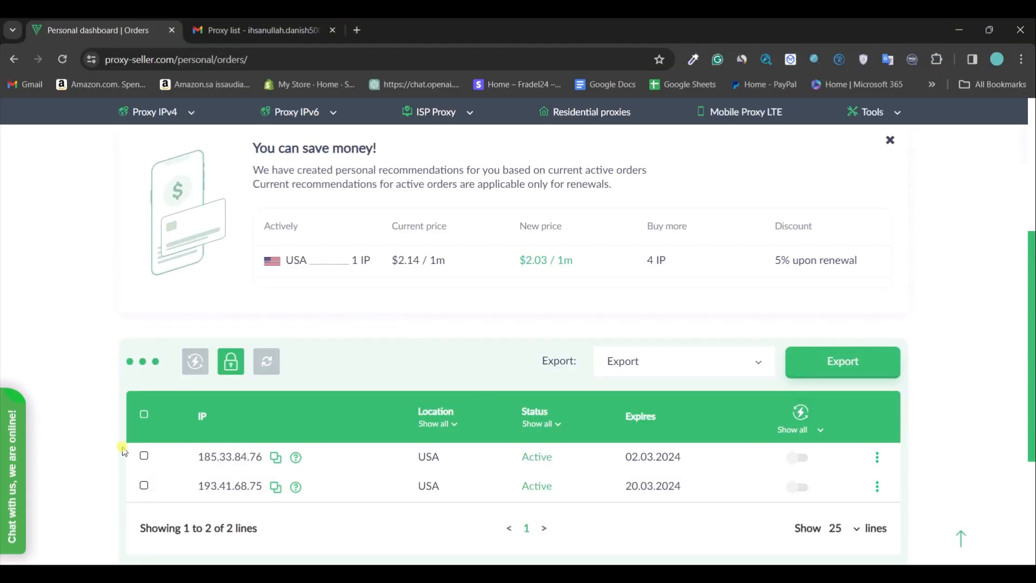
mouse_move(296, 459)
left_click(266, 30)
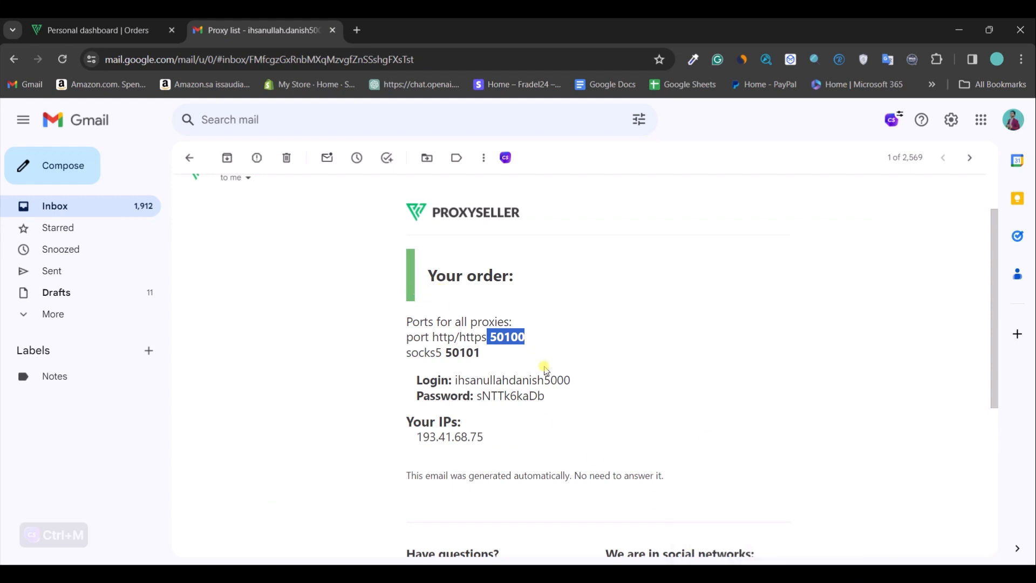
left_click(495, 377)
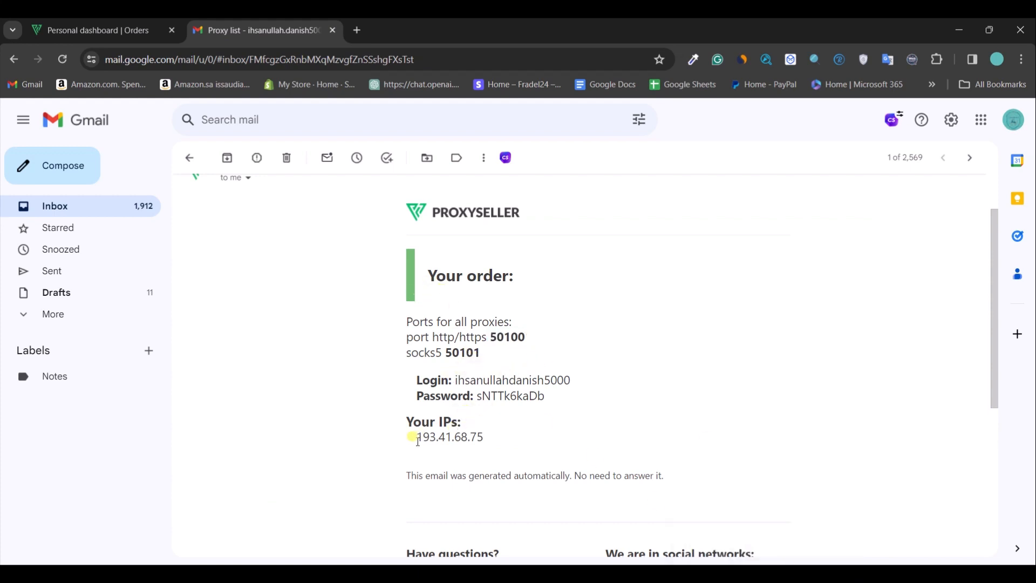
left_click_drag(408, 437, 495, 444)
key("ctrl+c")
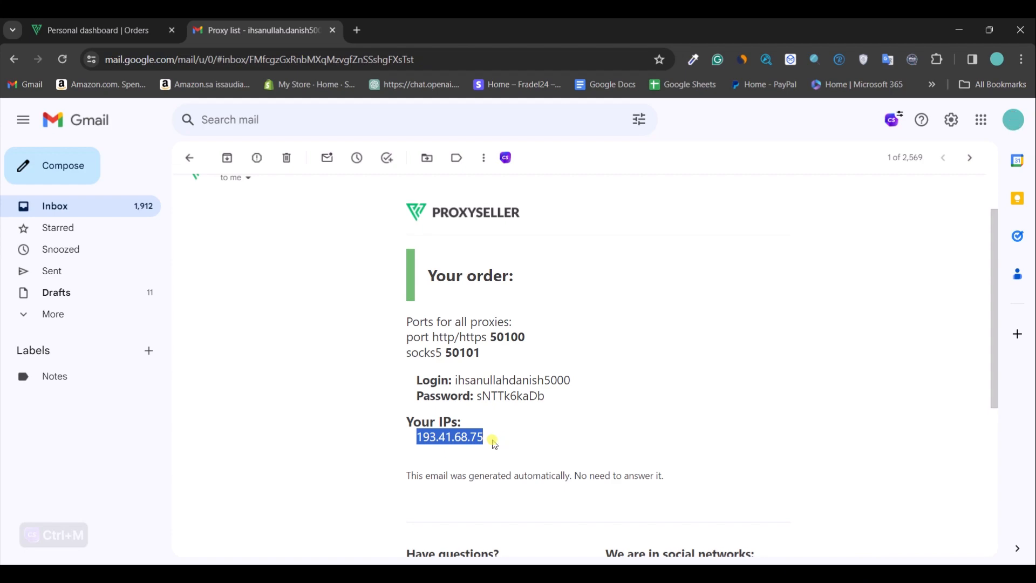
left_click(777, 576)
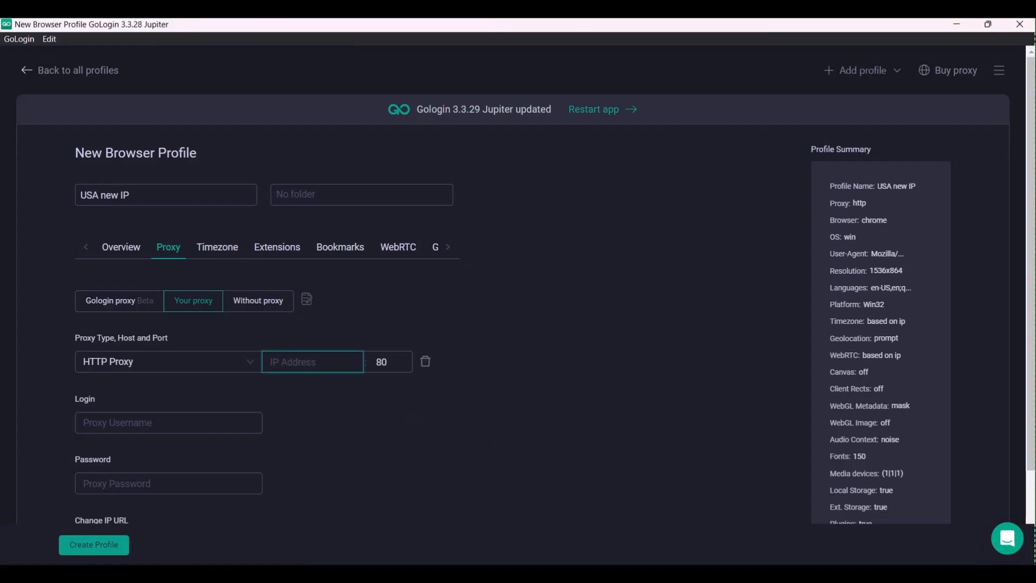
key("ctrl+v")
Set the profile's proxy port to 50100, copied from the http/https port in the Gmail proxy list e-mail.
left_click(390, 362)
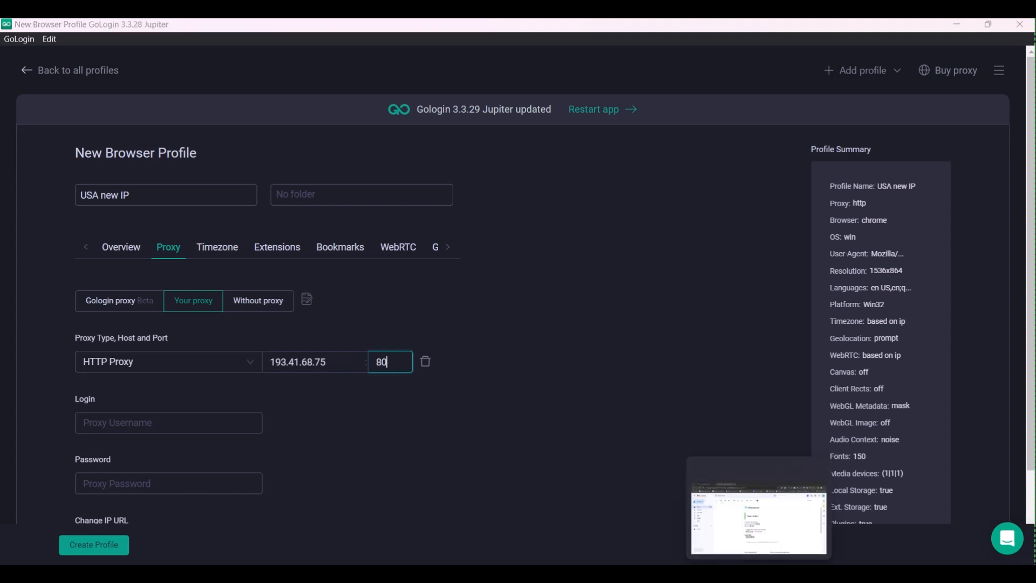
left_click(761, 573)
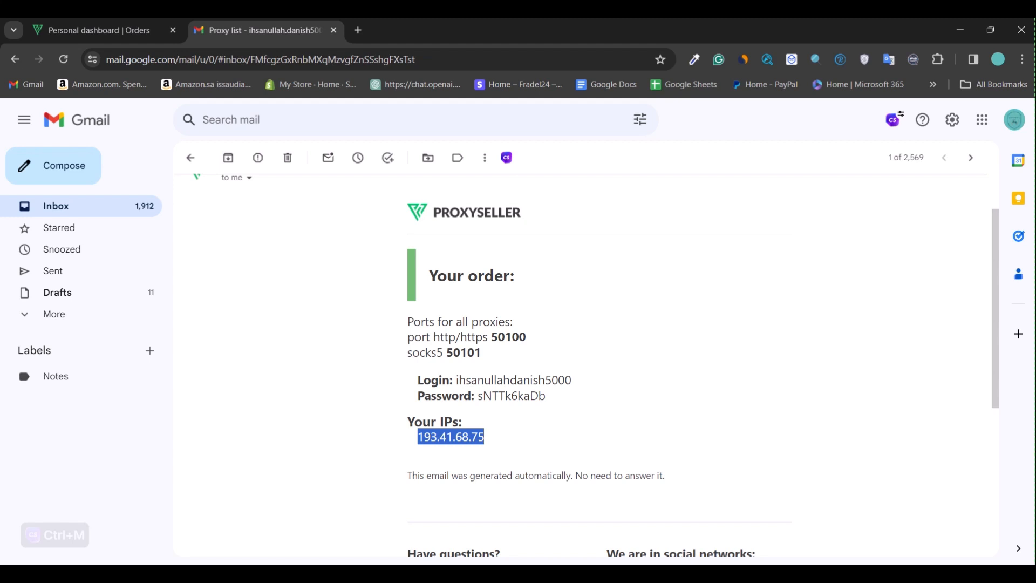
left_click_drag(492, 337, 527, 340)
key("ctrl+c")
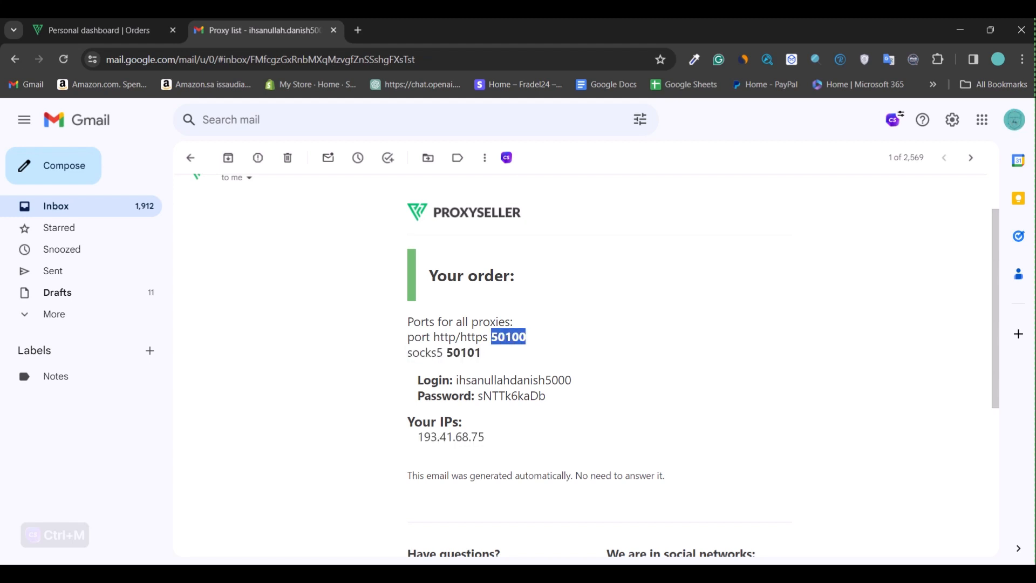
key("alt+Tab")
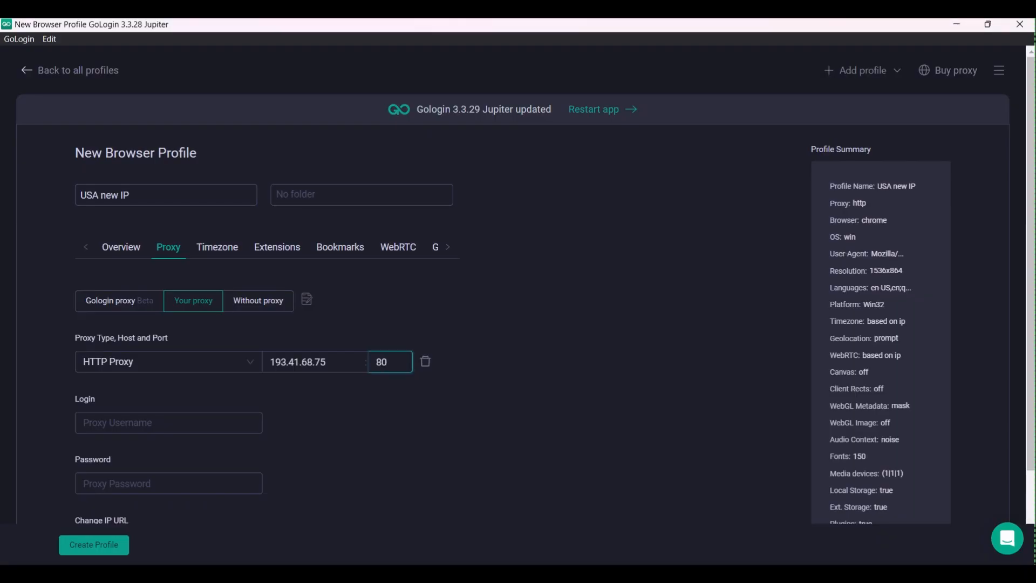
key("ctrl+a")
key("ctrl+v")
Copy the proxy login from the Gmail e-mail into the GoLogin profile's proxy username field.
left_click(757, 575)
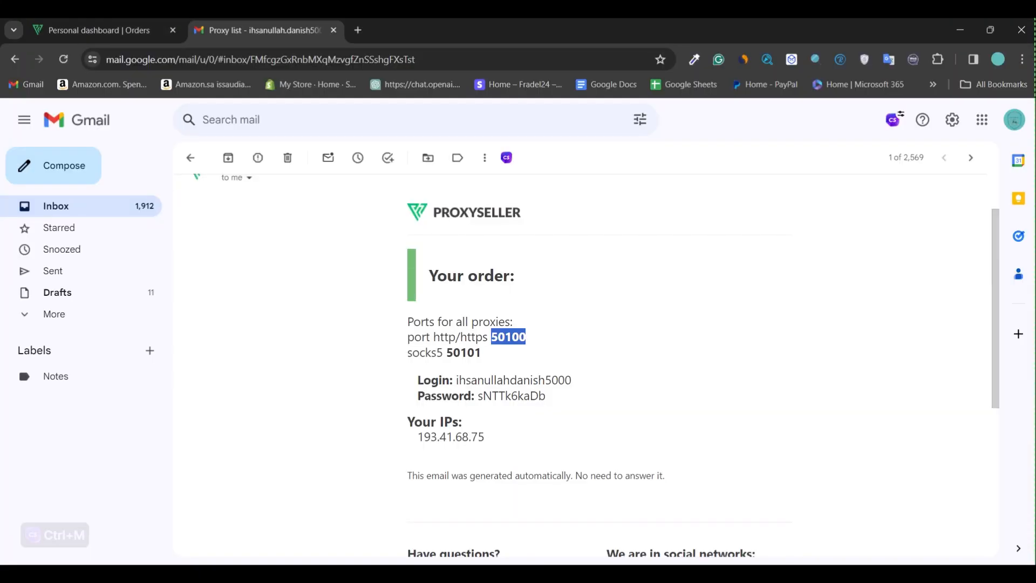
left_click_drag(456, 380, 510, 381)
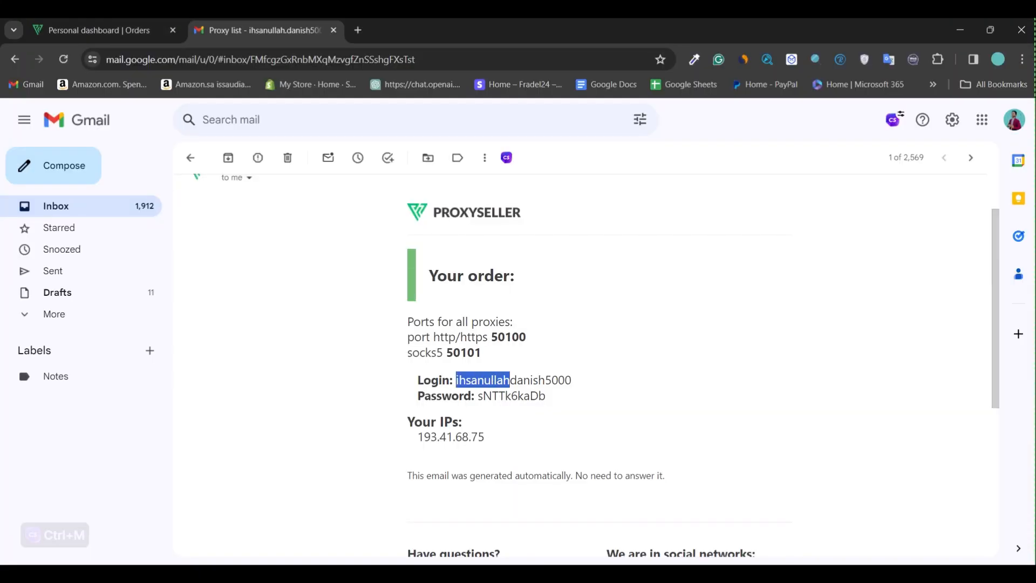
triple_click(509, 381)
left_click(559, 381)
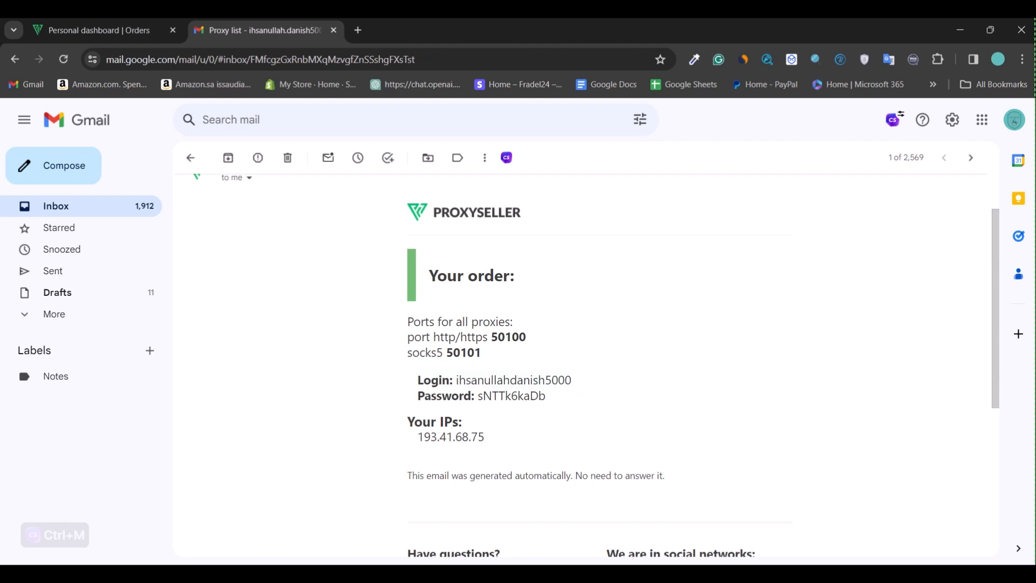
double_click(522, 381)
key("ctrl+c")
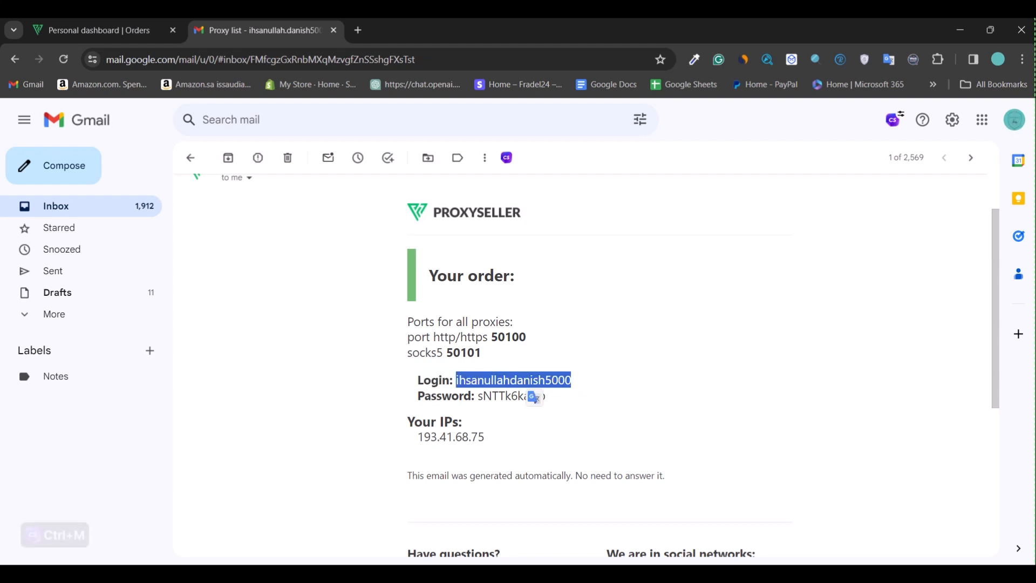
key("alt+Tab")
left_click(168, 423)
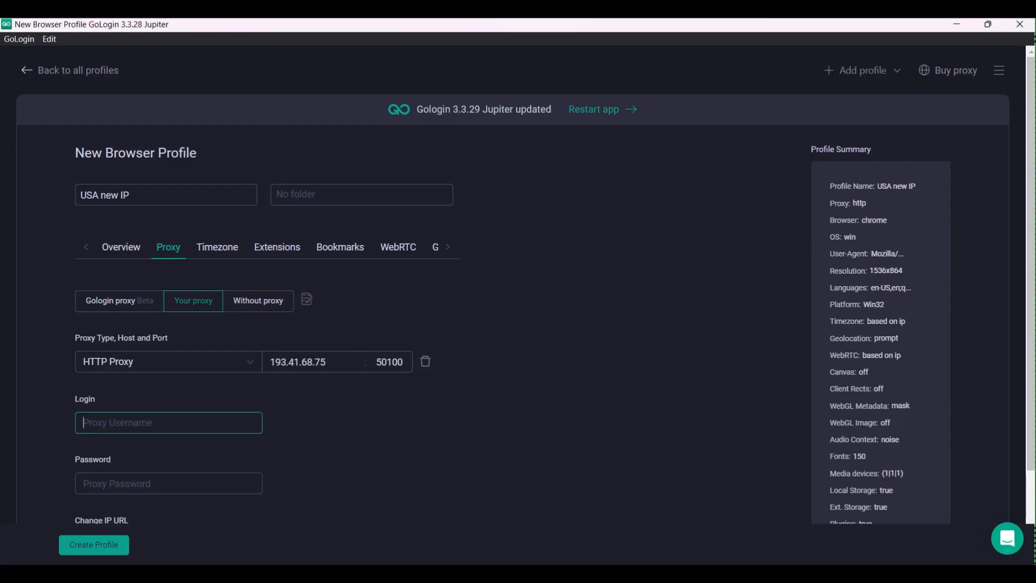
key("ctrl+v")
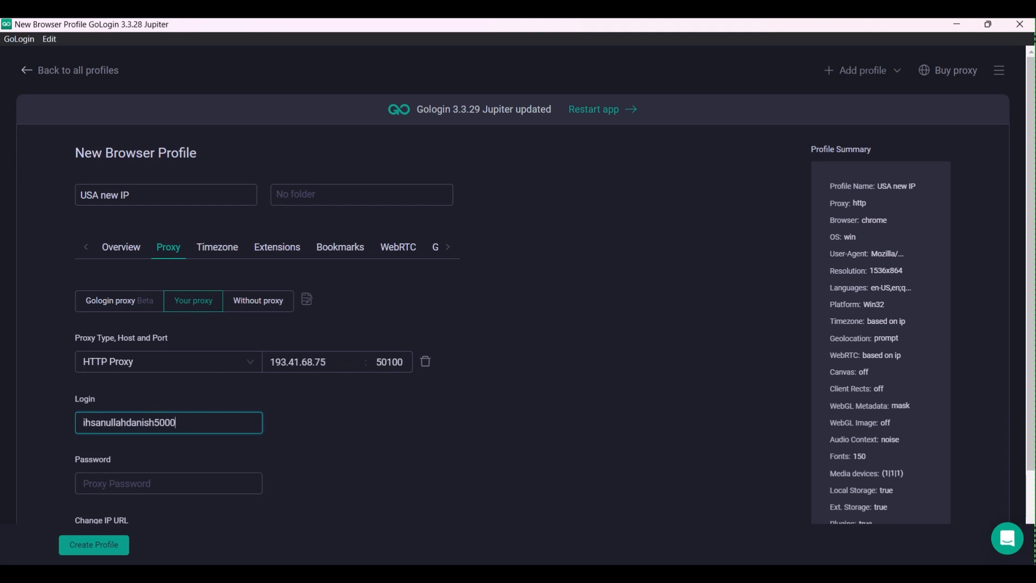
Copy the proxy password from the Gmail e-mail into the GoLogin profile's proxy password field.
key("alt+Tab")
double_click(500, 397)
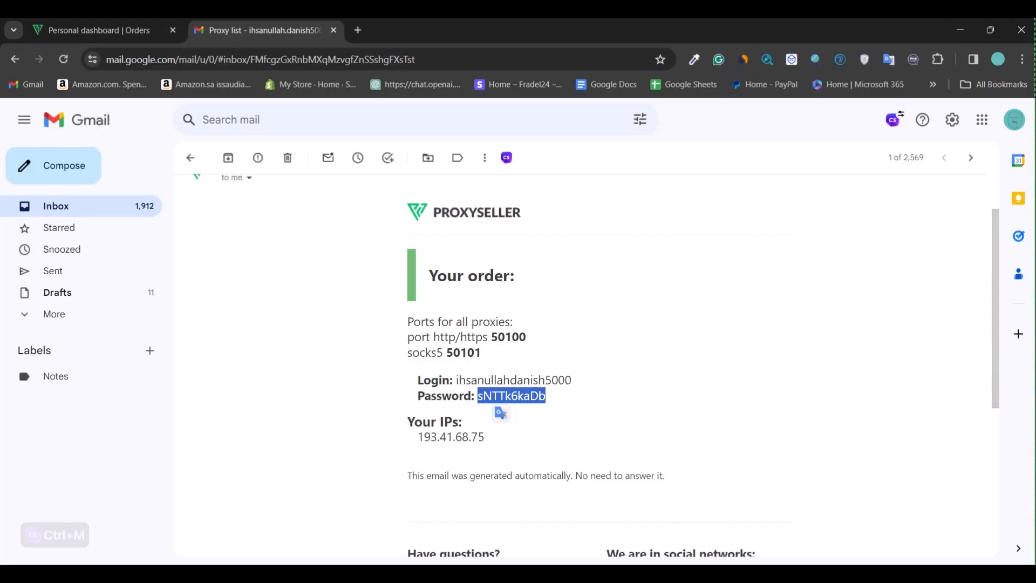
key("alt+Tab")
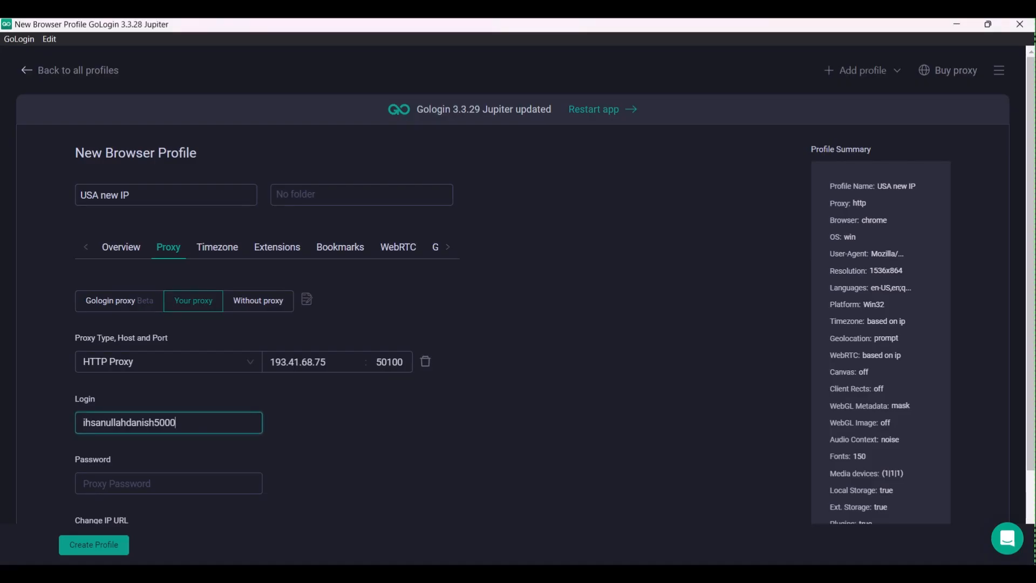
left_click(168, 484)
key("ctrl+v")
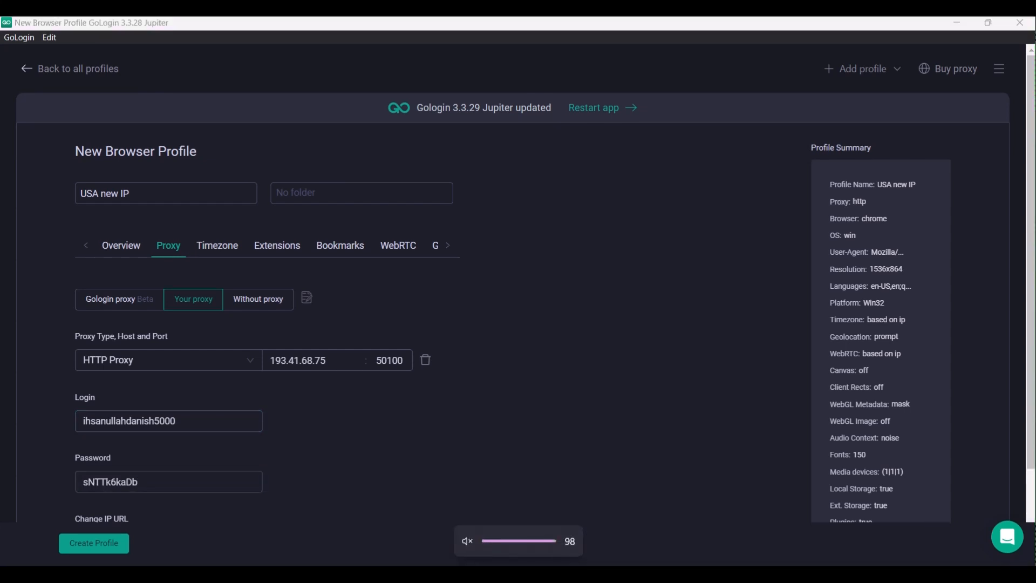
Run the proxy check for the entered connection details and review the reported location and the profile's settings.
scroll(519, 281, "down", 2)
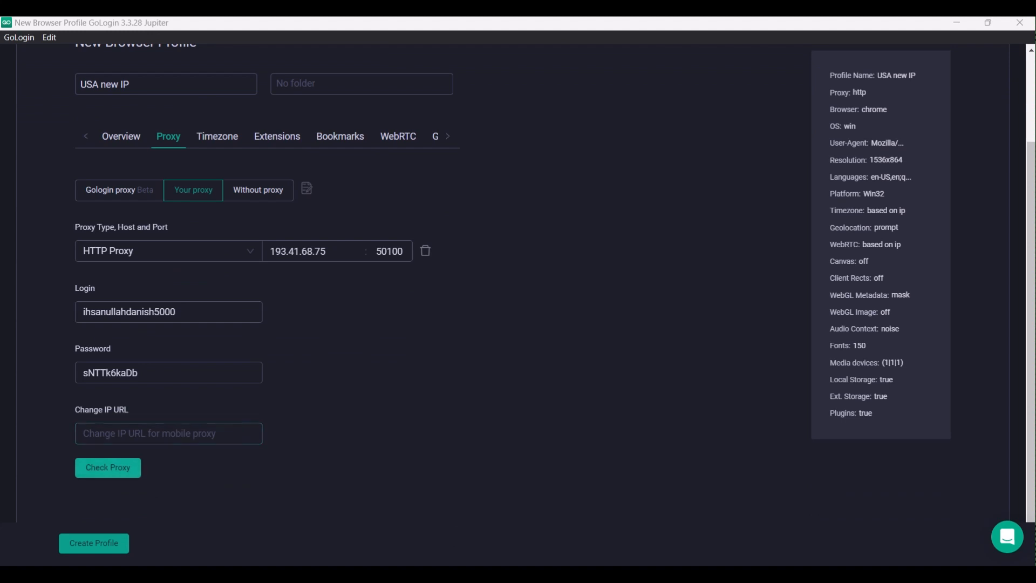
left_click(108, 468)
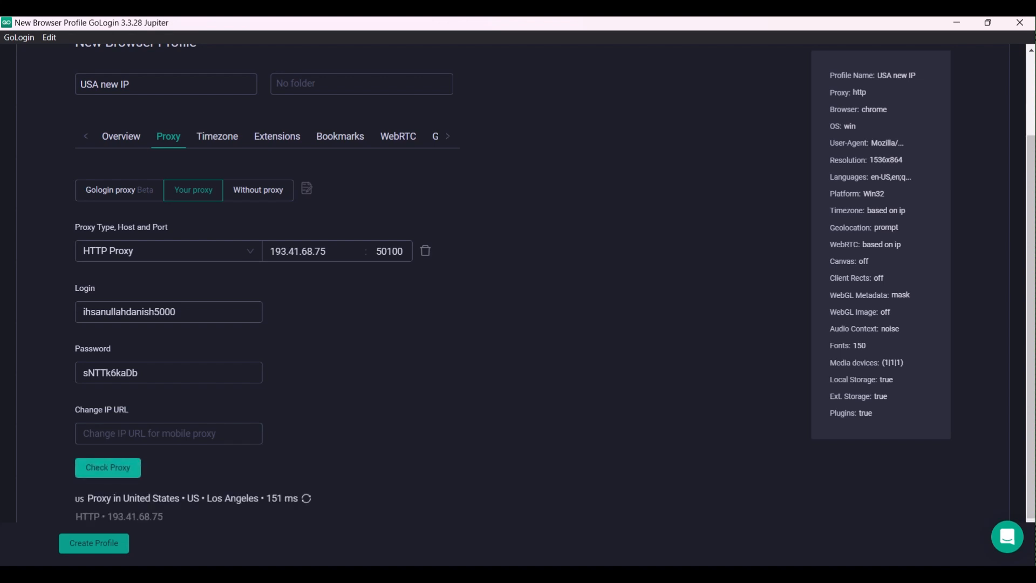
scroll(518, 284, "down", 1)
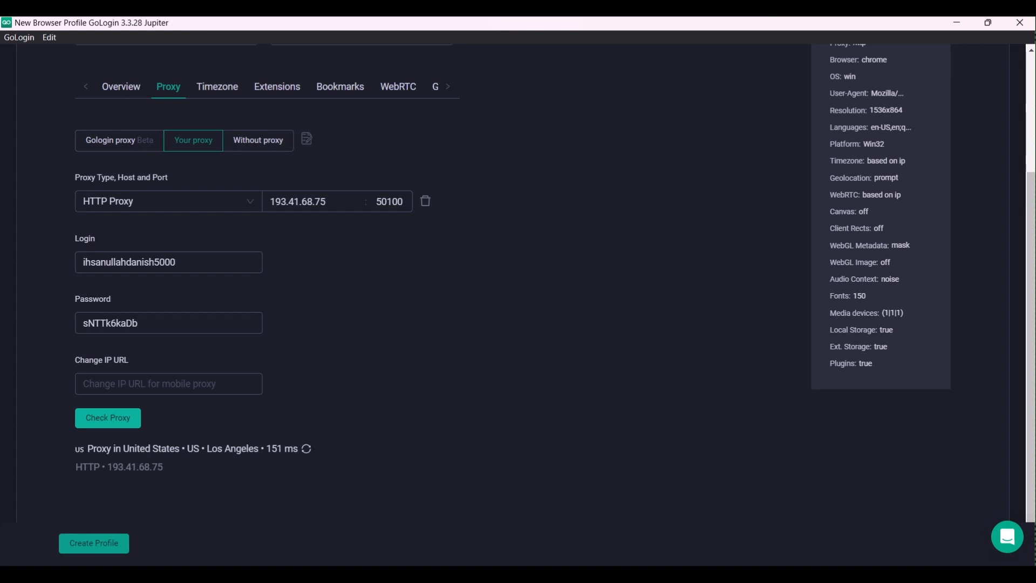
scroll(518, 284, "up", 3)
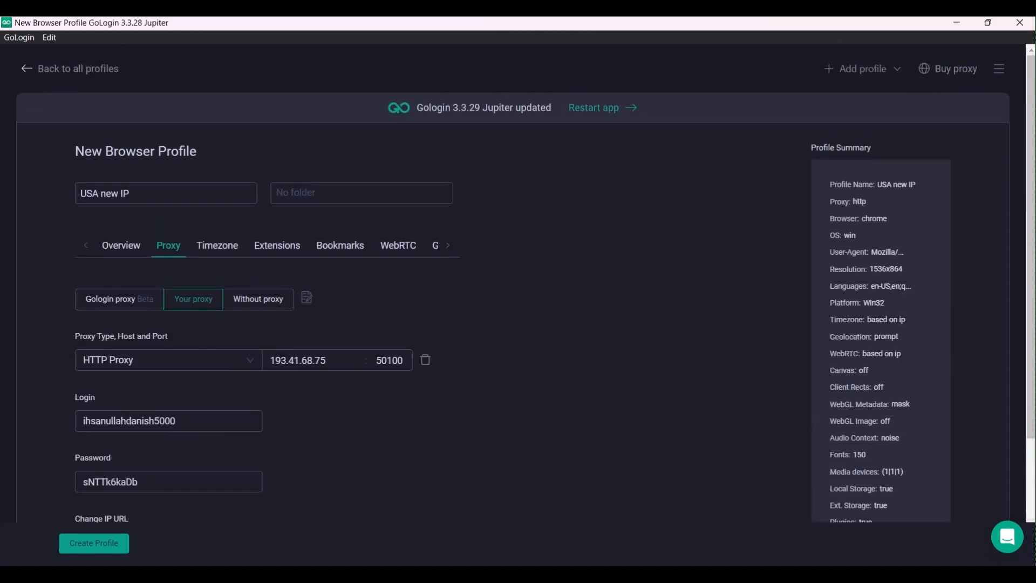
scroll(518, 283, "down", 3)
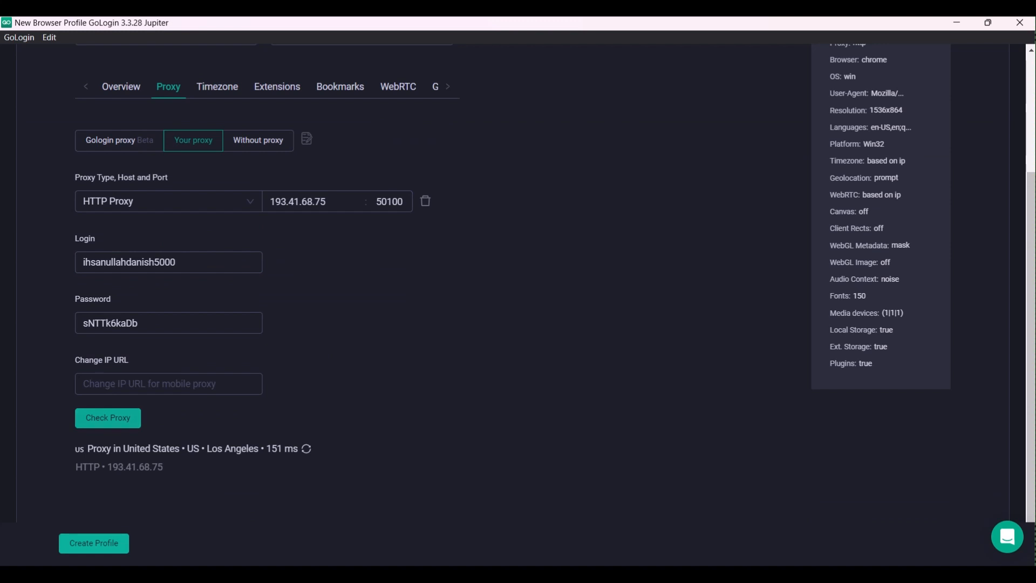
Create the "USA new IP" profile and run it in a maximized browser window.
left_click(94, 544)
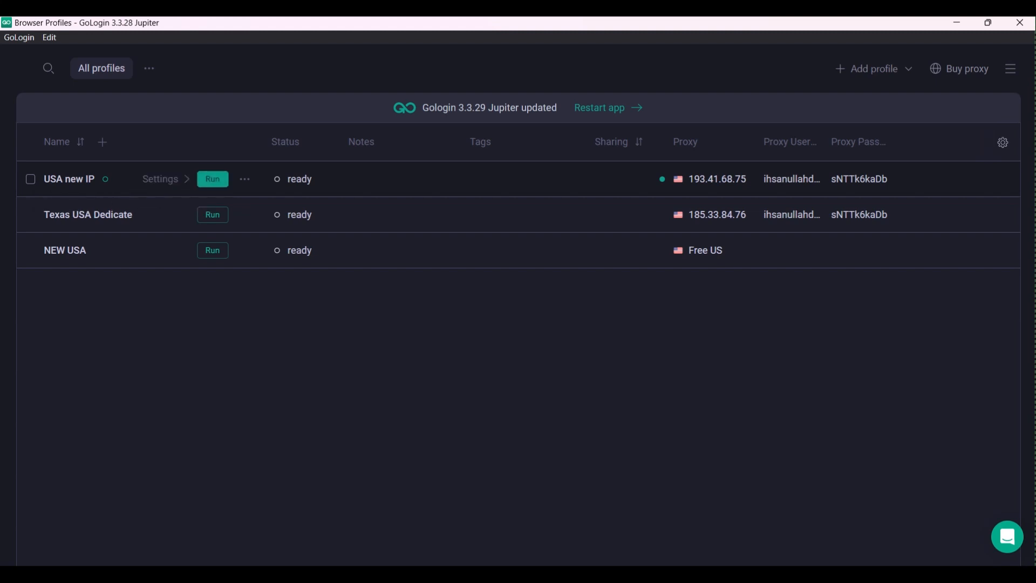
left_click(212, 179)
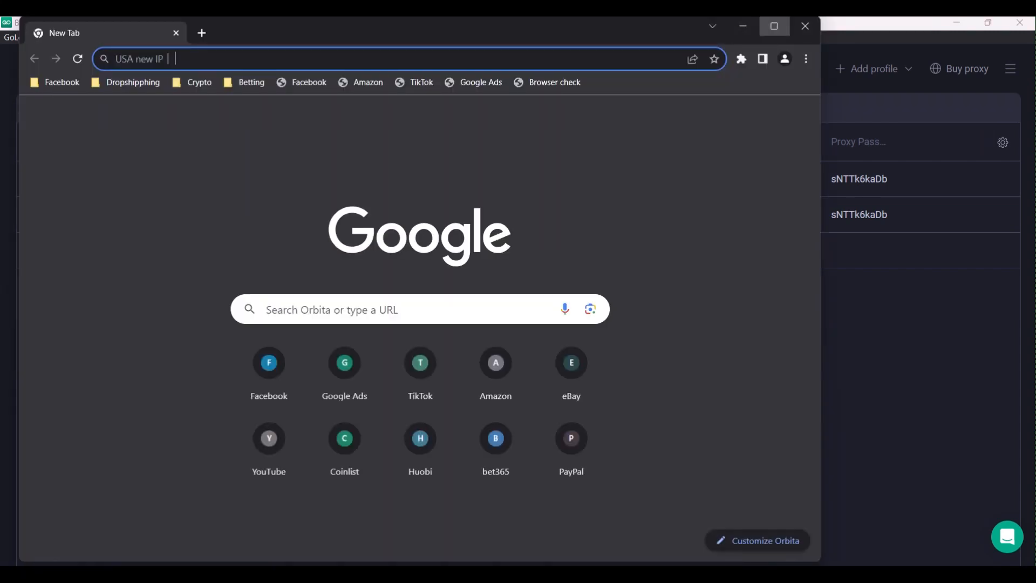
left_click(774, 26)
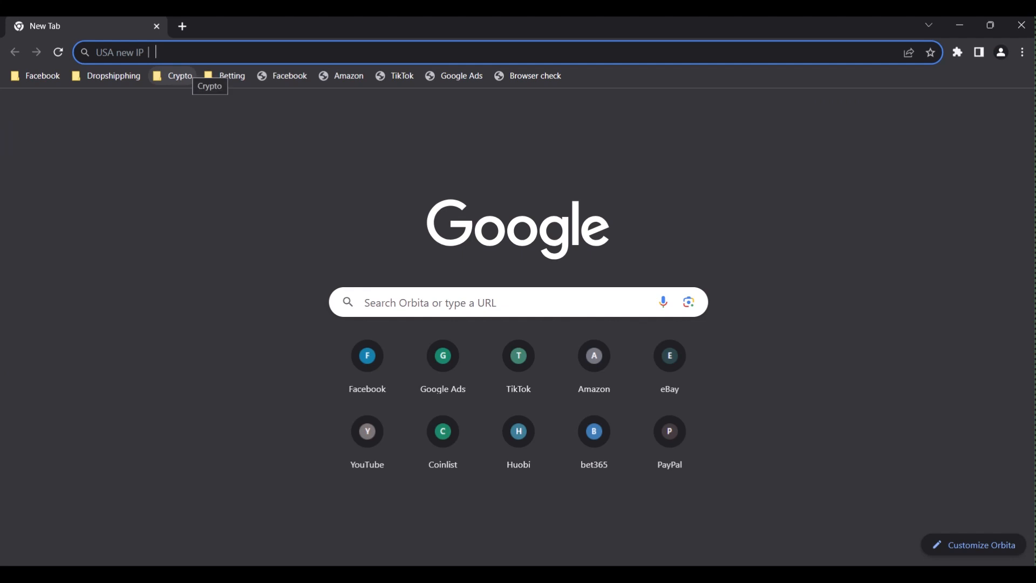
Search for "whats my ip", accept all Google cookies, and examine the region and country shown on whatismyipaddress.com.
type("whats my")
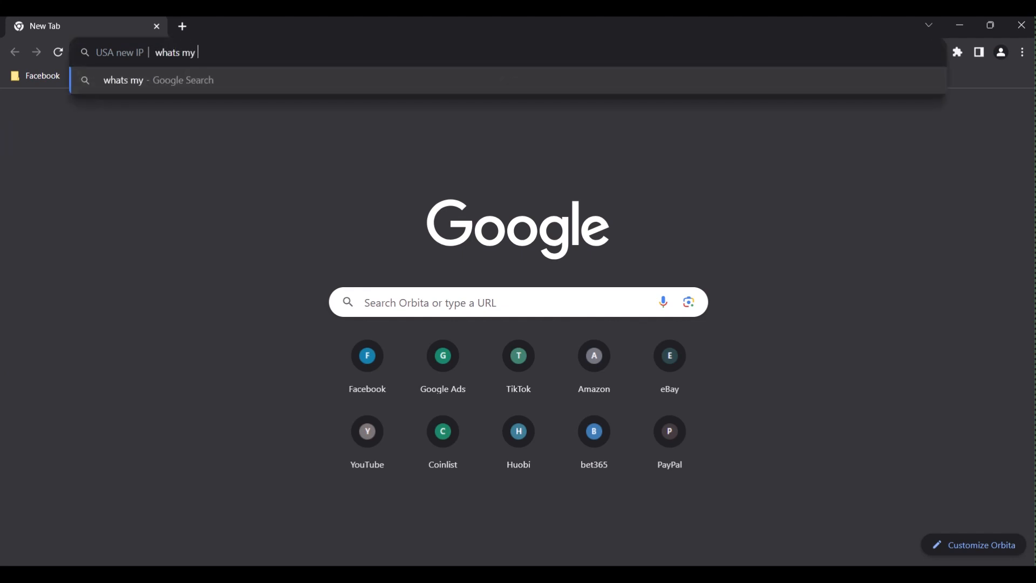
type(" ip")
key("Return")
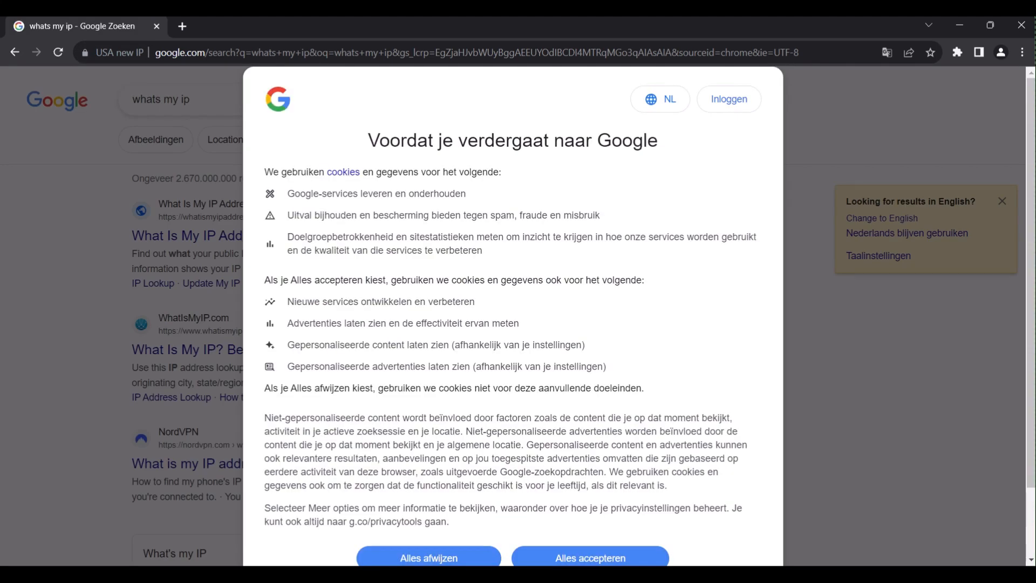
left_click(591, 558)
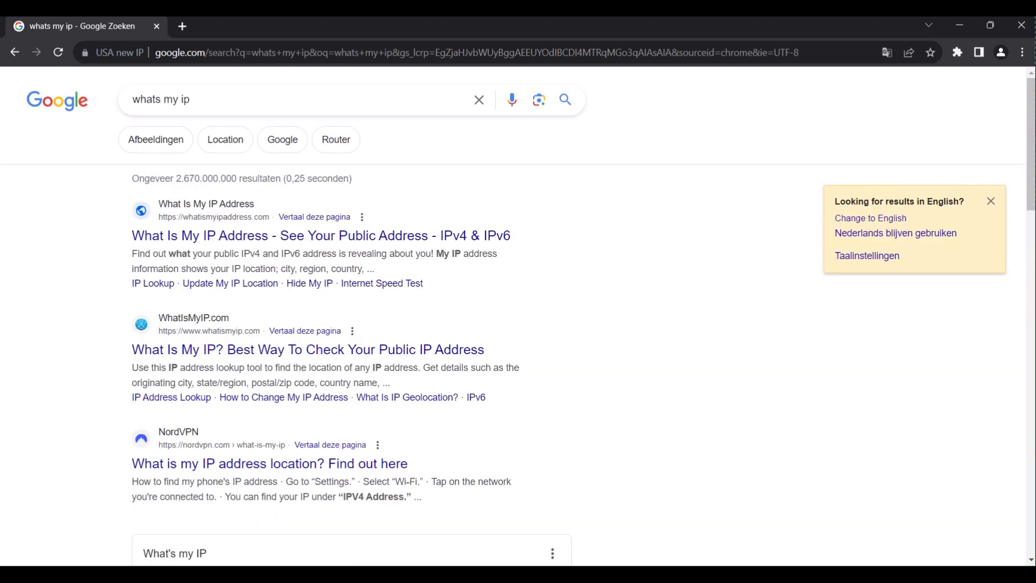
left_click(321, 236)
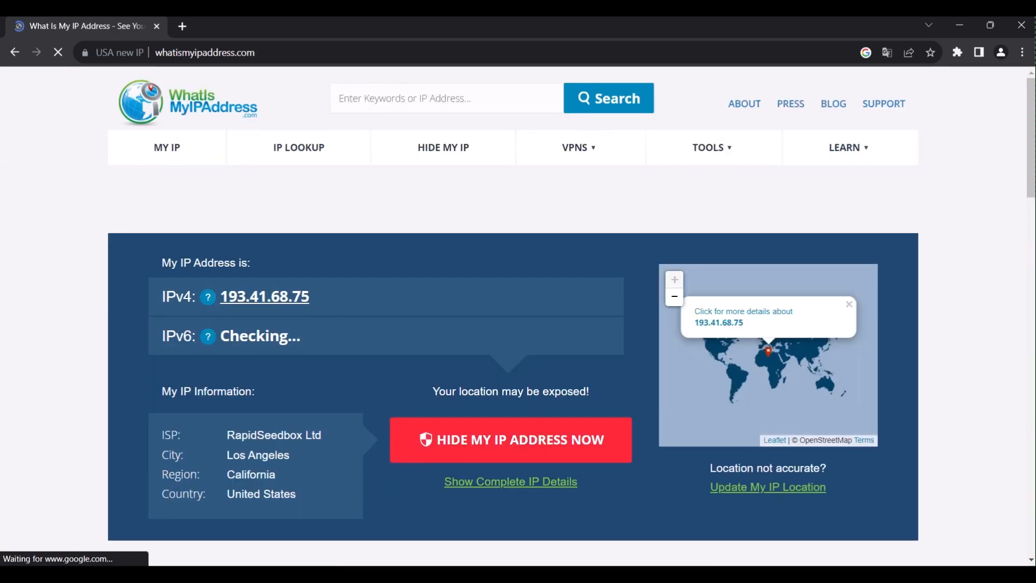
left_click_drag(278, 473, 226, 472)
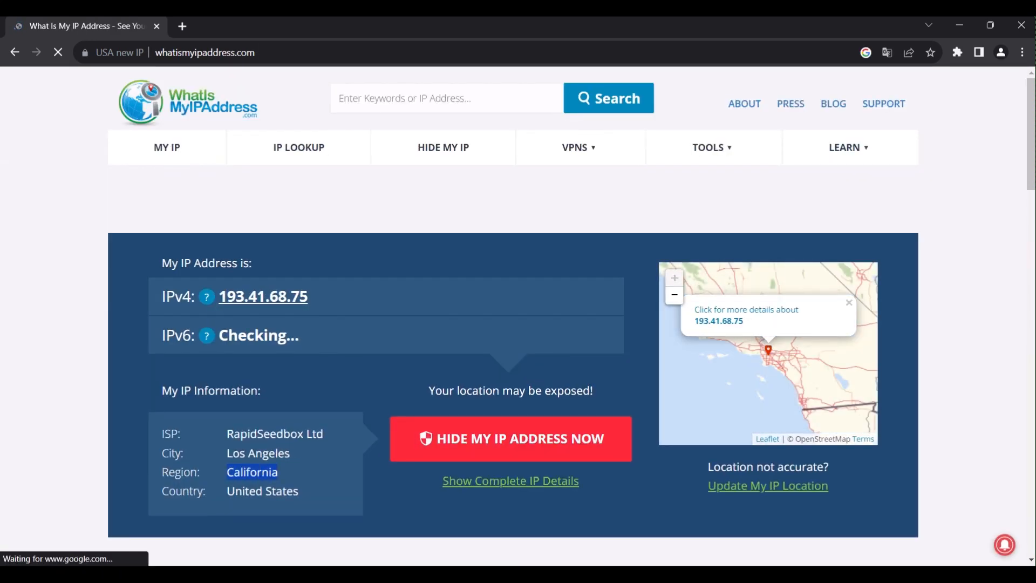
left_click_drag(299, 491, 285, 491)
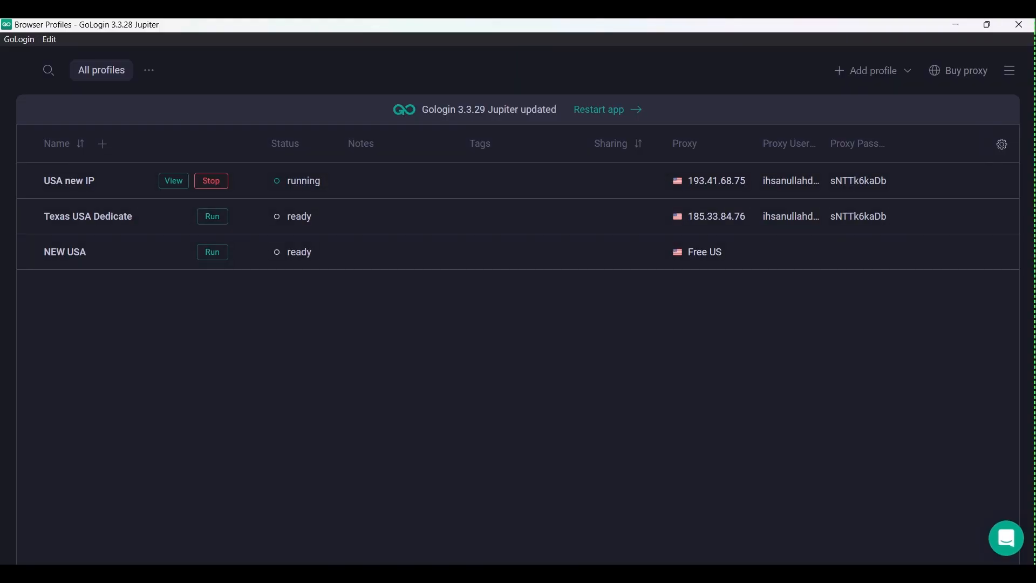
View the support messages in GoLogin, then switch to the Proxy-Seller orders page and look over its chat options and order list.
left_click(1006, 538)
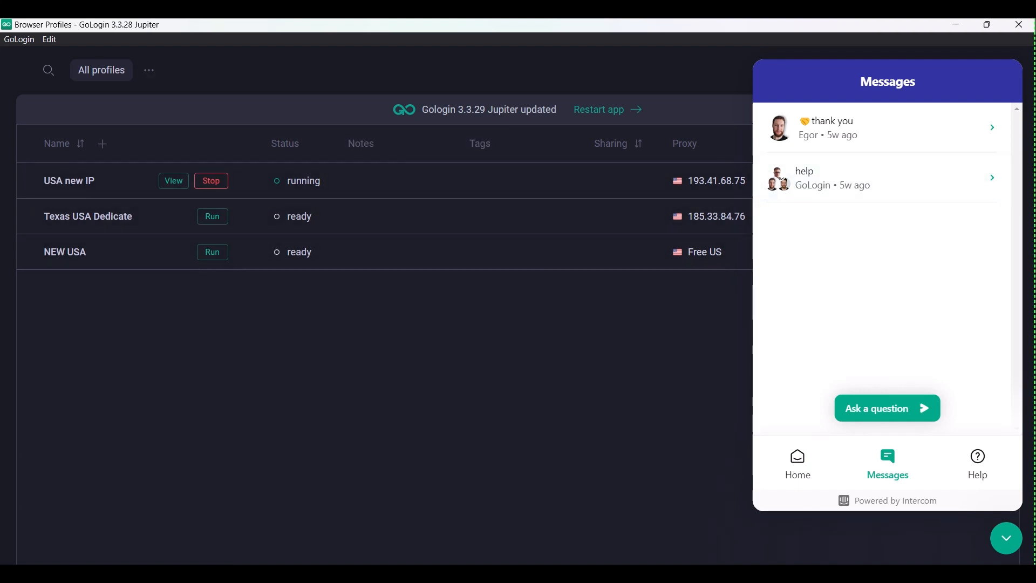
left_click(733, 573)
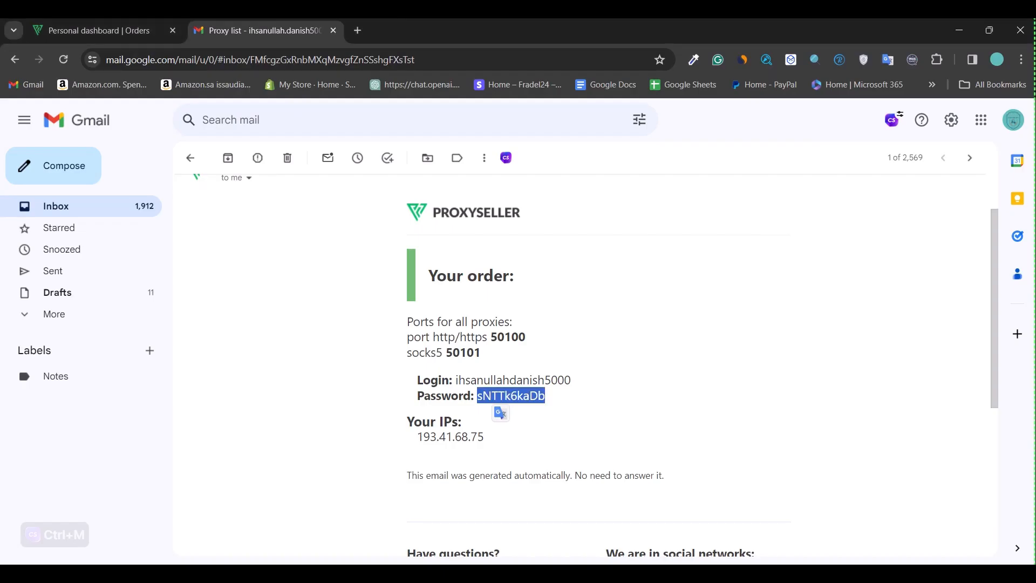
left_click(99, 31)
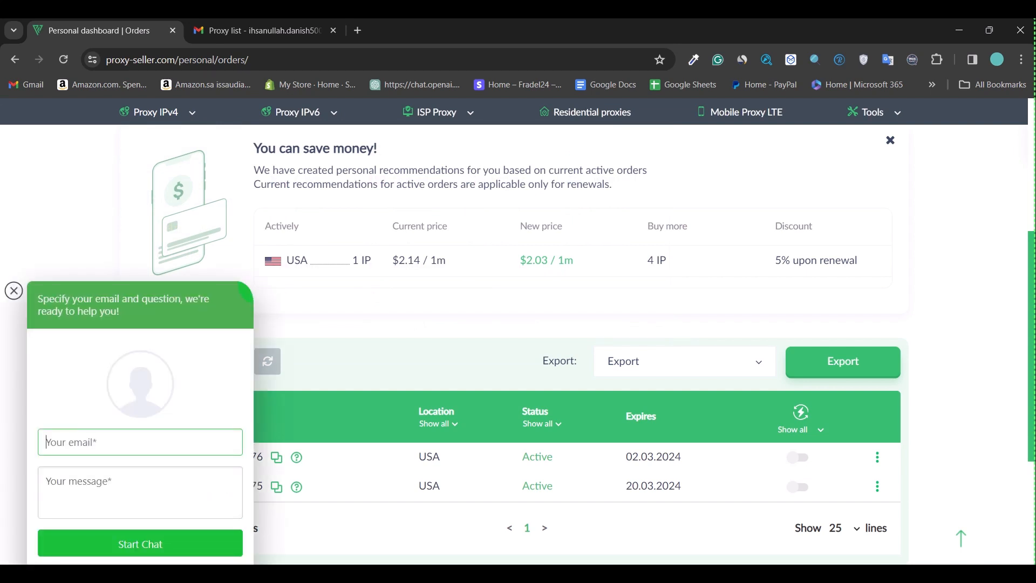
left_click(14, 291)
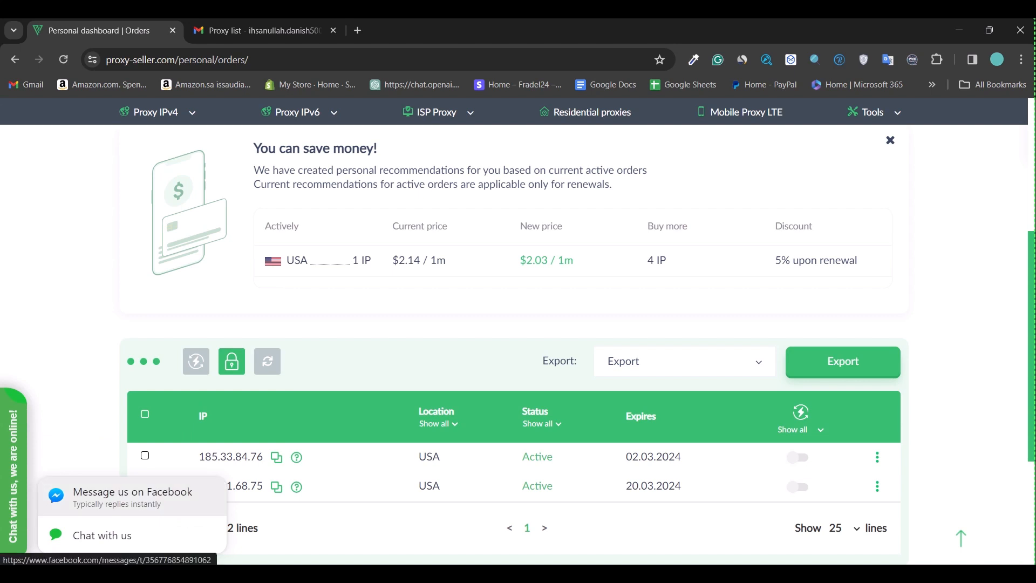
scroll(518, 324, "down", 4)
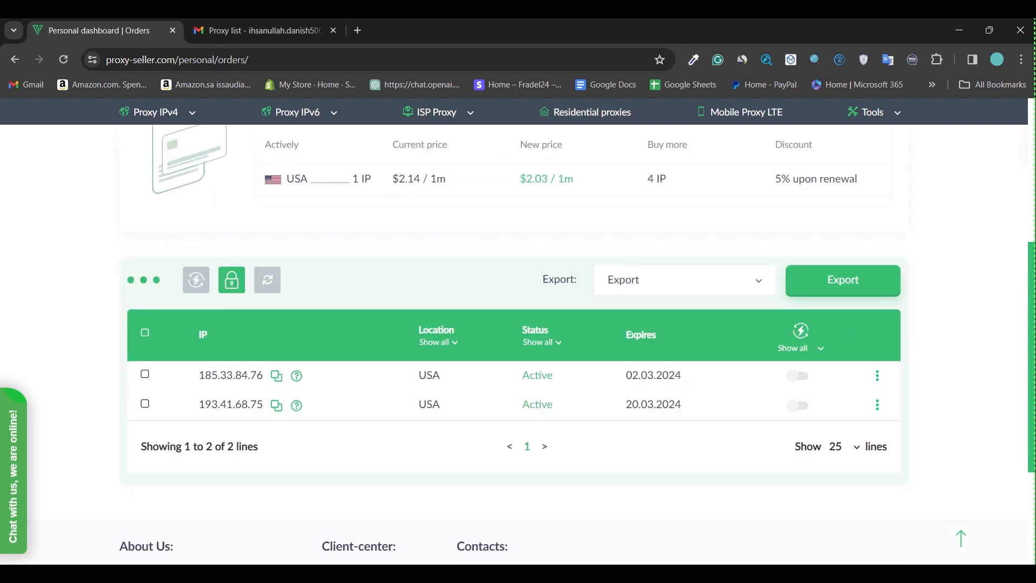
scroll(518, 324, "up", 7)
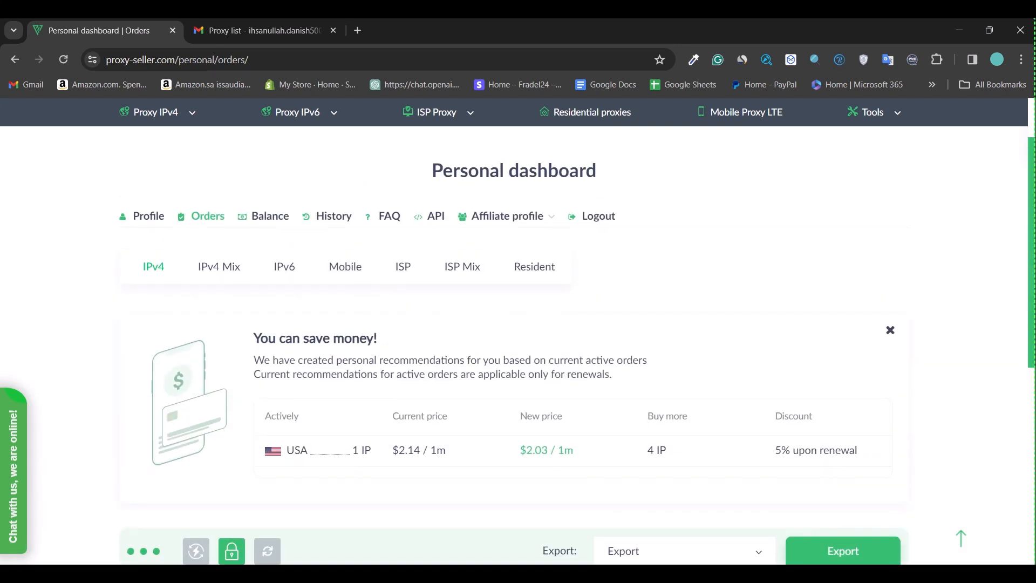